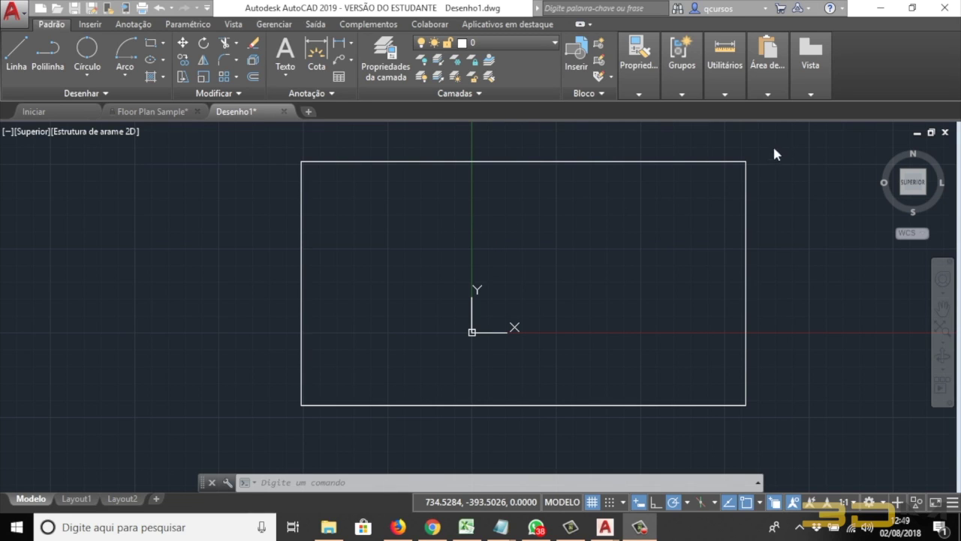
- Window-select the existing rectangle and delete it
mouse_move(268, 146)
mouse_down()
mouse_move(616, 308)
mouse_move(305, 172)
mouse_up()
click(273, 133)
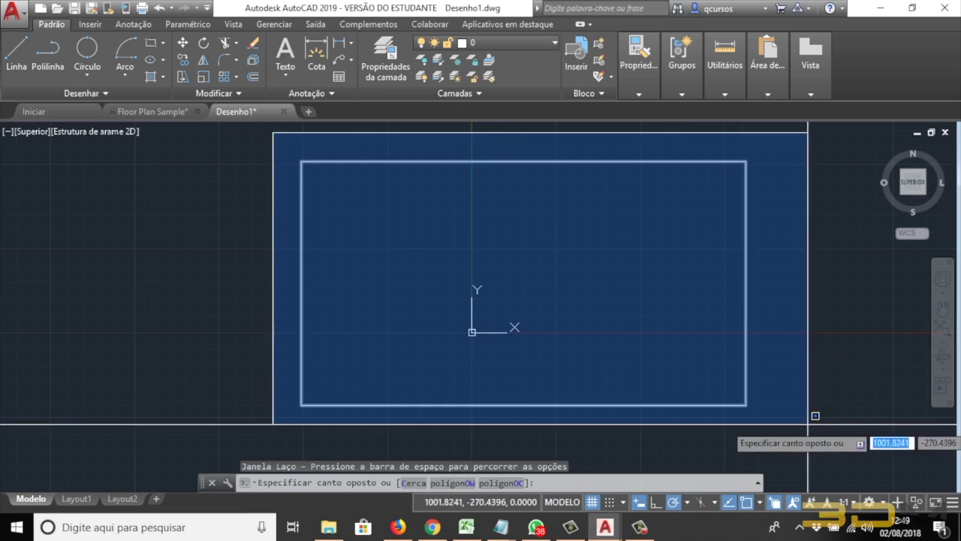
click(809, 423)
key(Delete)
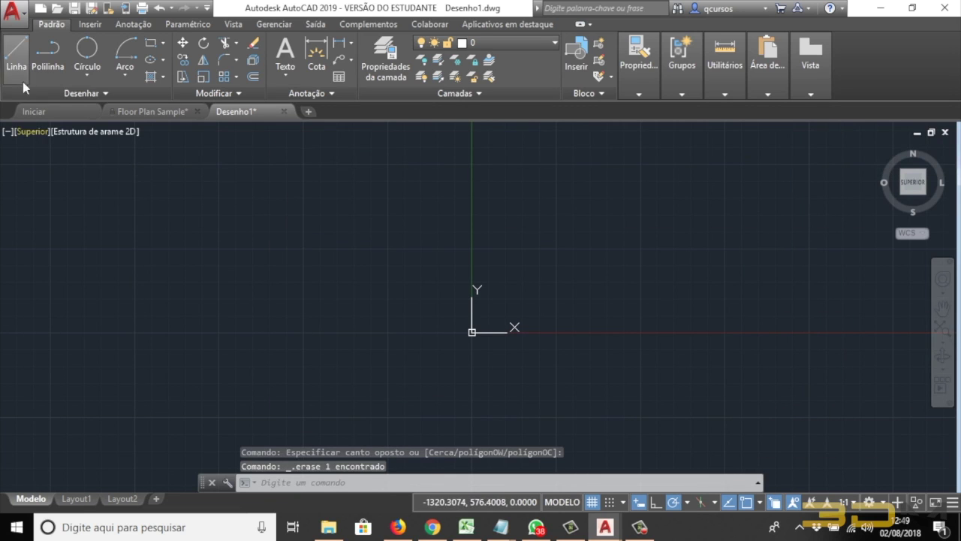
- Draw a corner: a horizontal segment to the right, then a vertical segment straight down
click(18, 67)
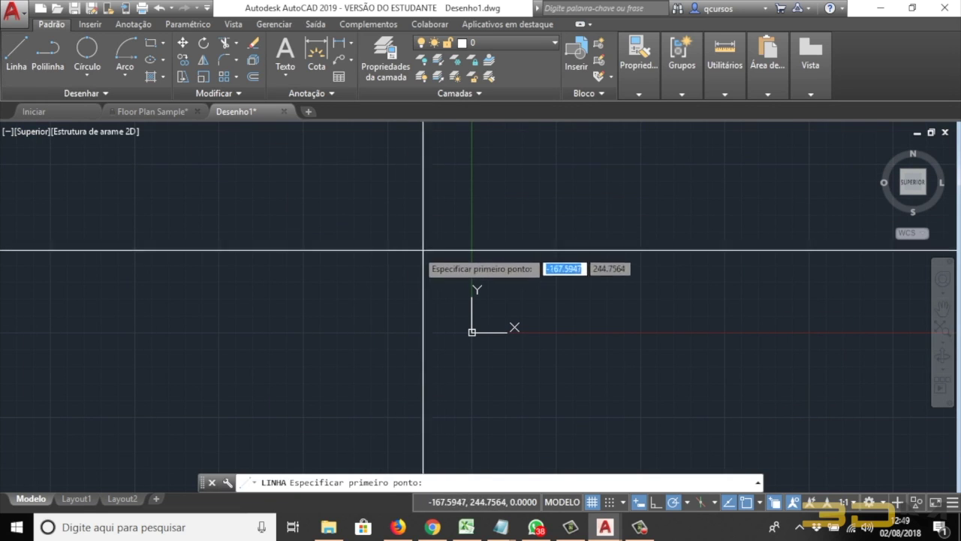
scroll(489, 354, up, 3)
scroll(481, 350, down, 3)
scroll(473, 407, up, 2)
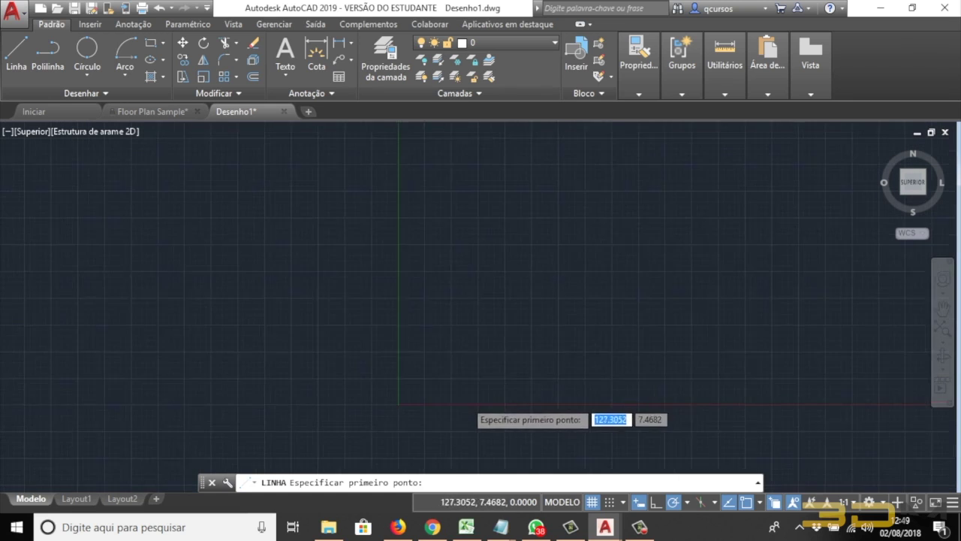
scroll(456, 401, up, 5)
click(242, 308)
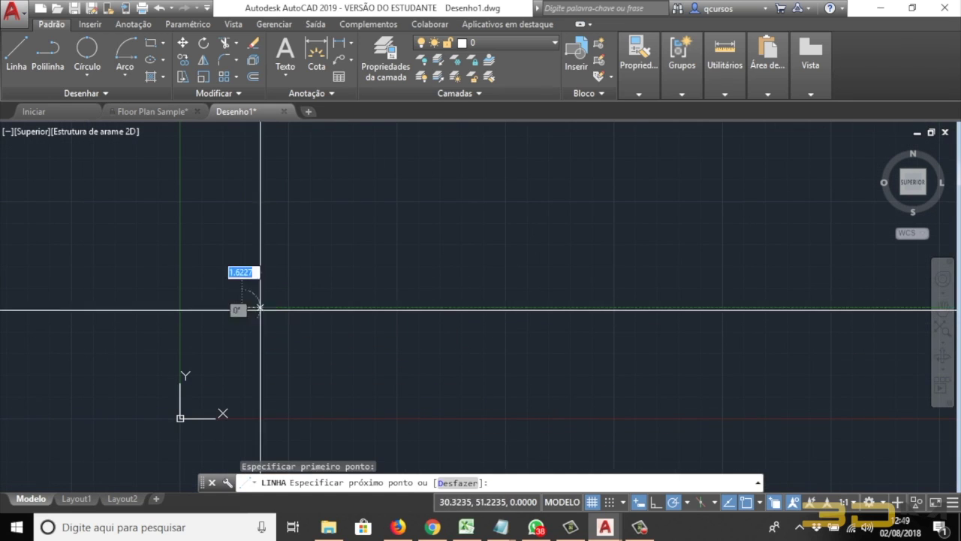
click(344, 308)
click(344, 389)
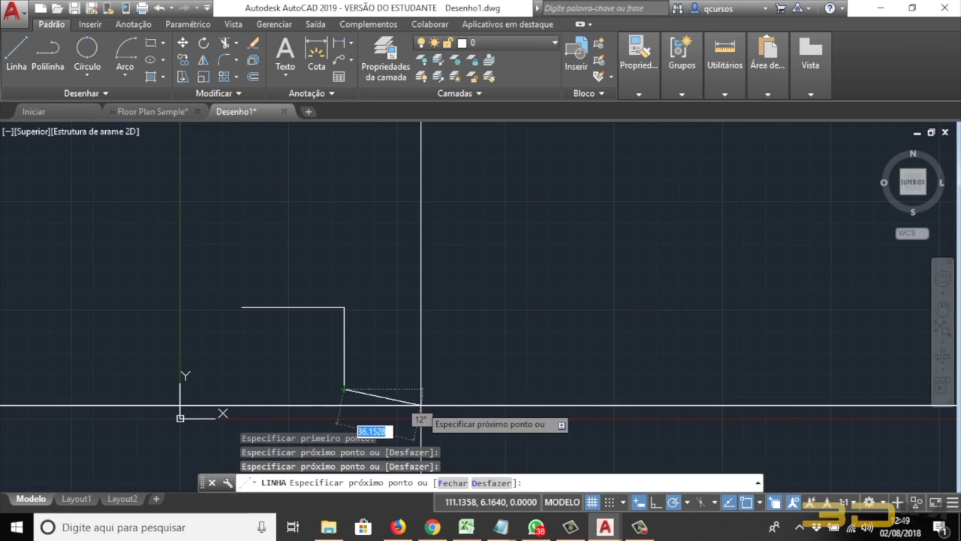
key(Escape)
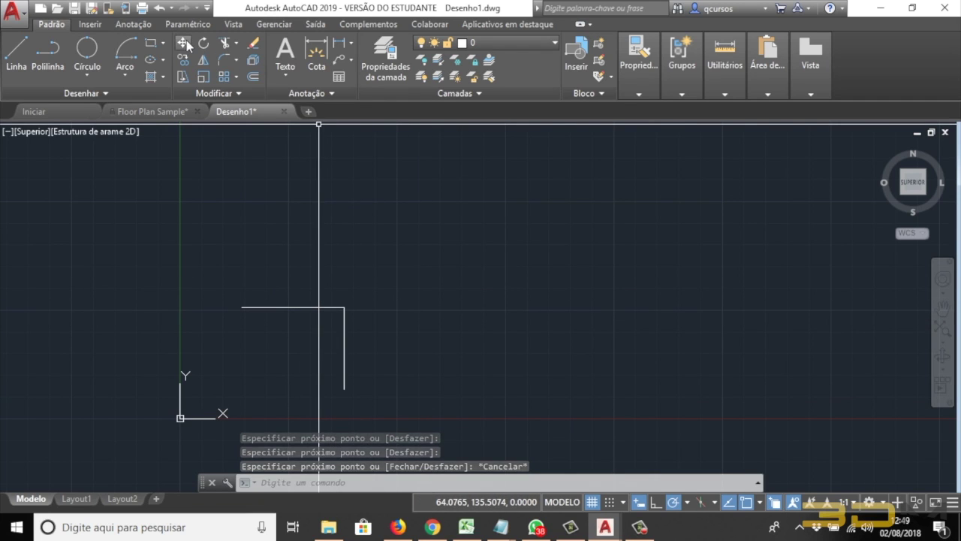
- Draw a separate horizontal line above and to the right of the corner
click(17, 50)
click(427, 202)
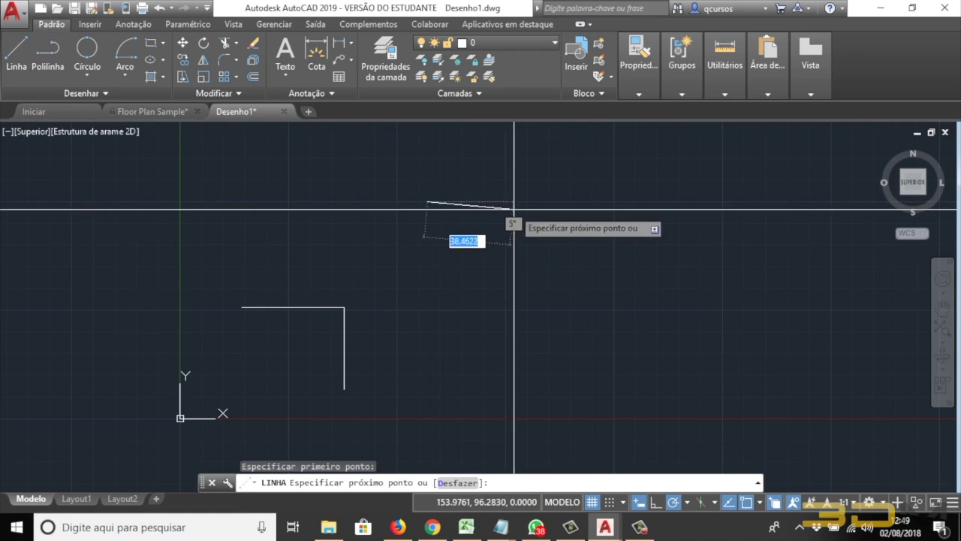
click(552, 202)
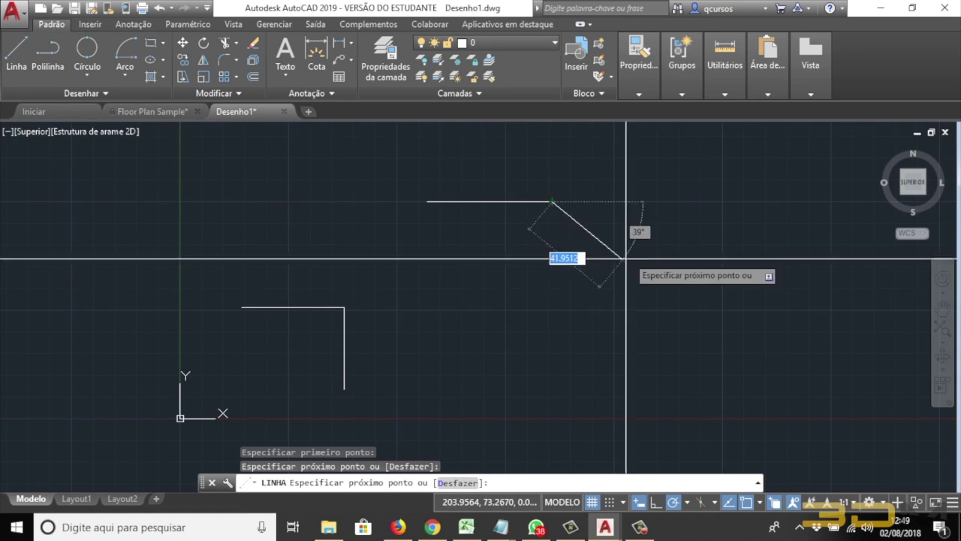
key(Escape)
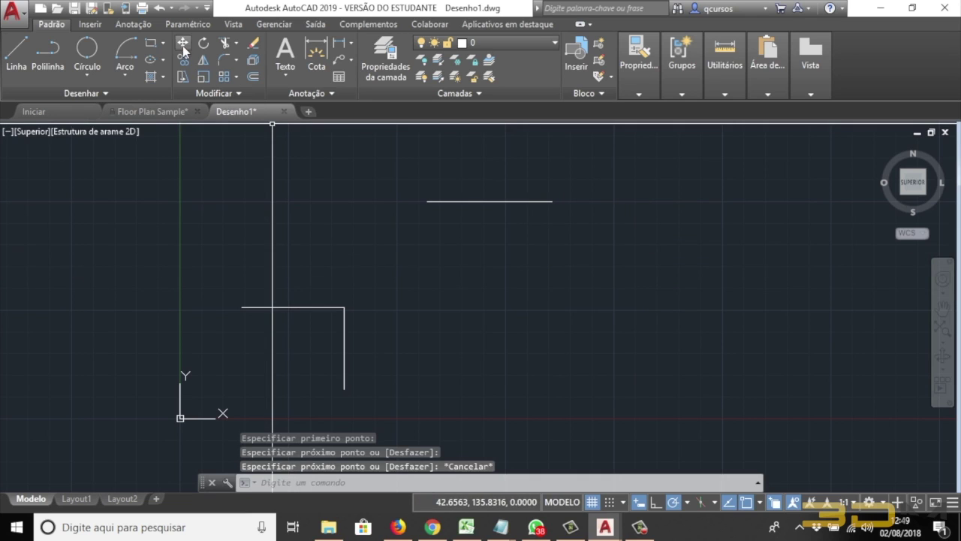
click(182, 43)
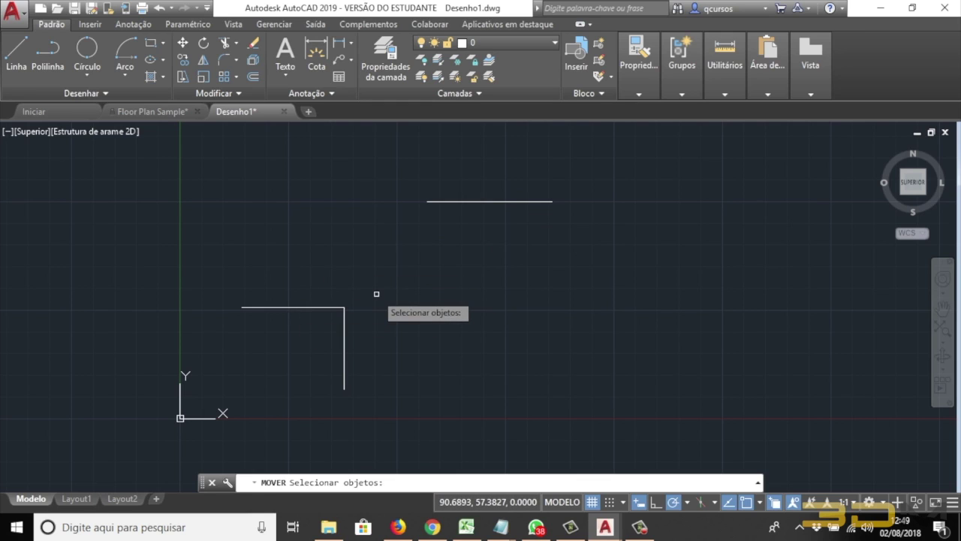
key(Escape)
key(Escape)
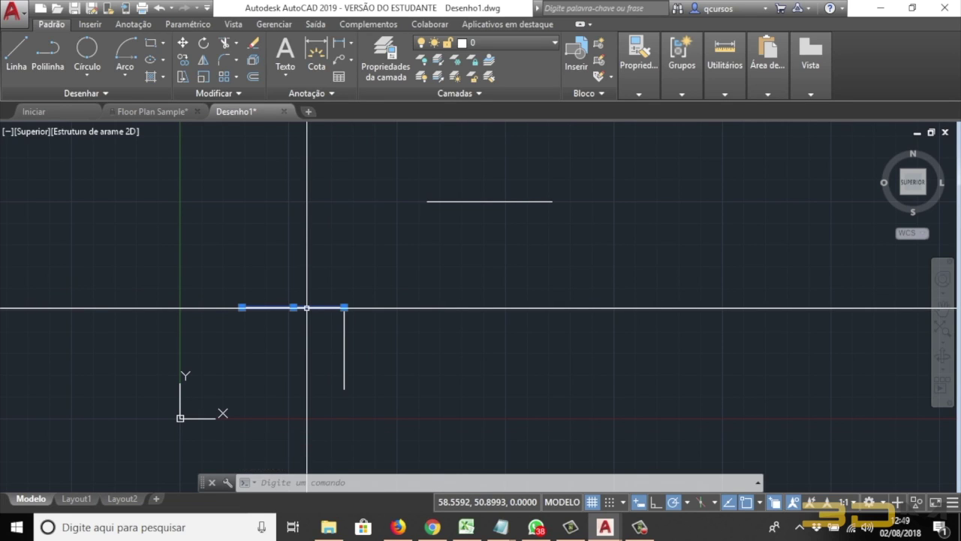
click(182, 42)
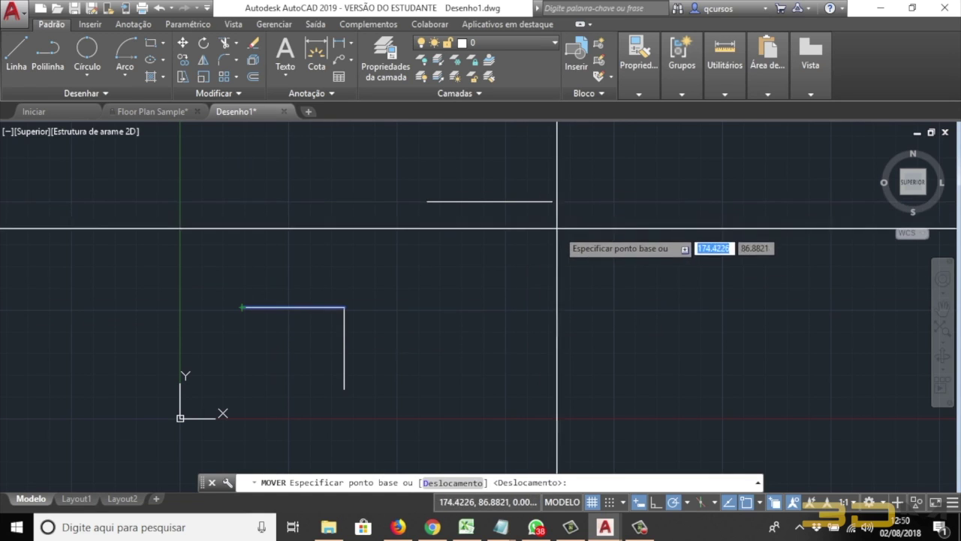
click(242, 307)
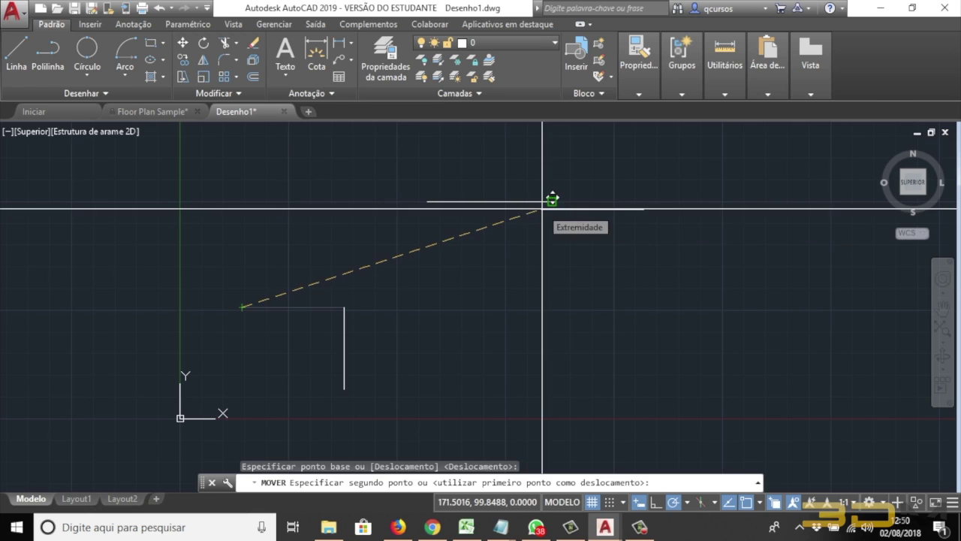
click(542, 208)
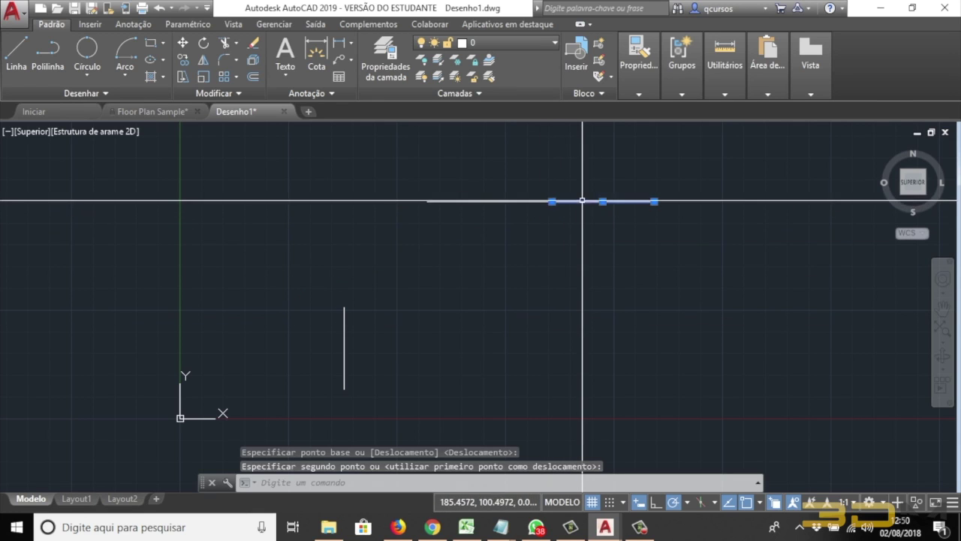
key(Return)
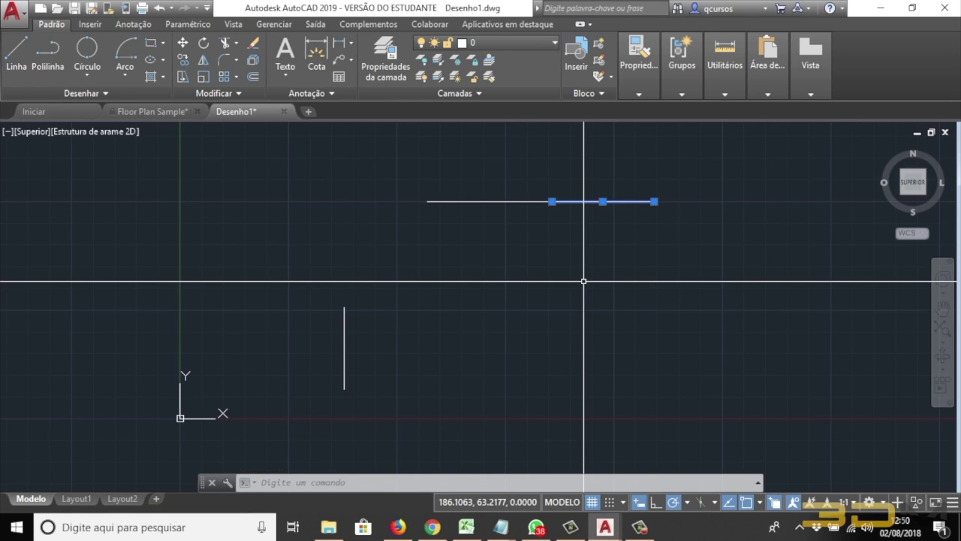
click(300, 307)
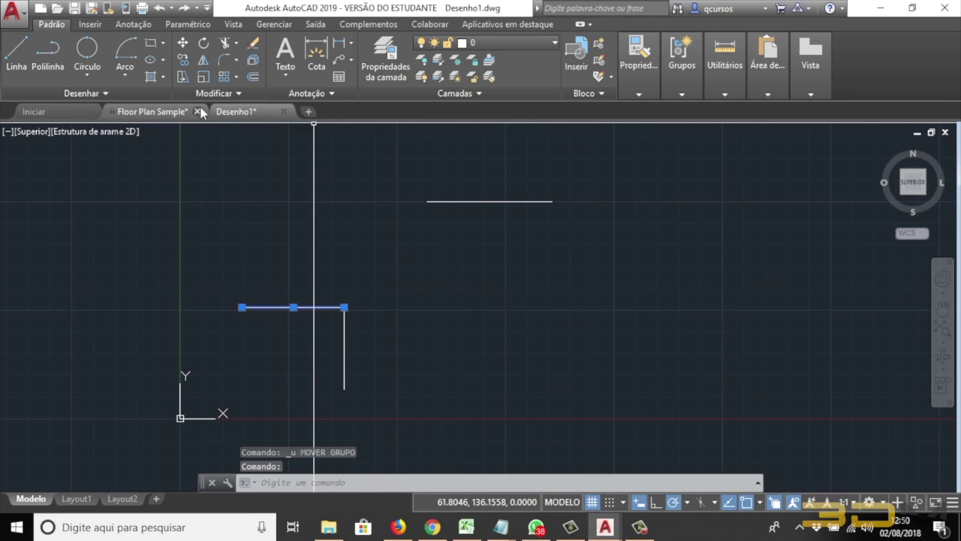
click(182, 47)
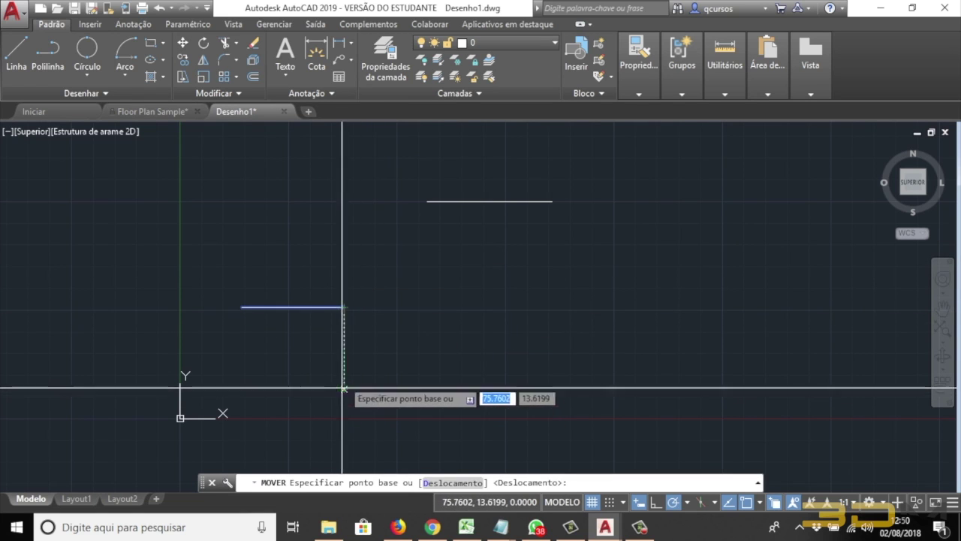
click(344, 307)
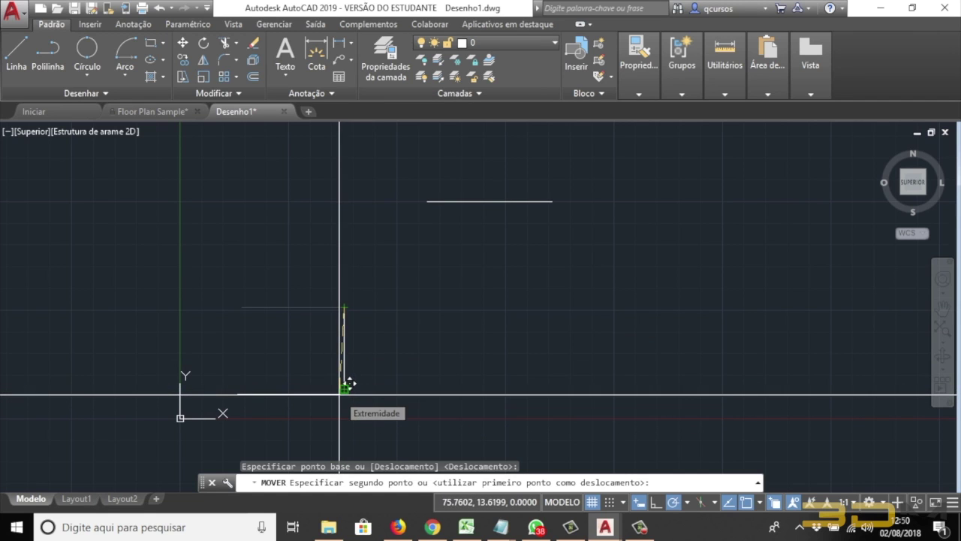
scroll(346, 387, up, 2)
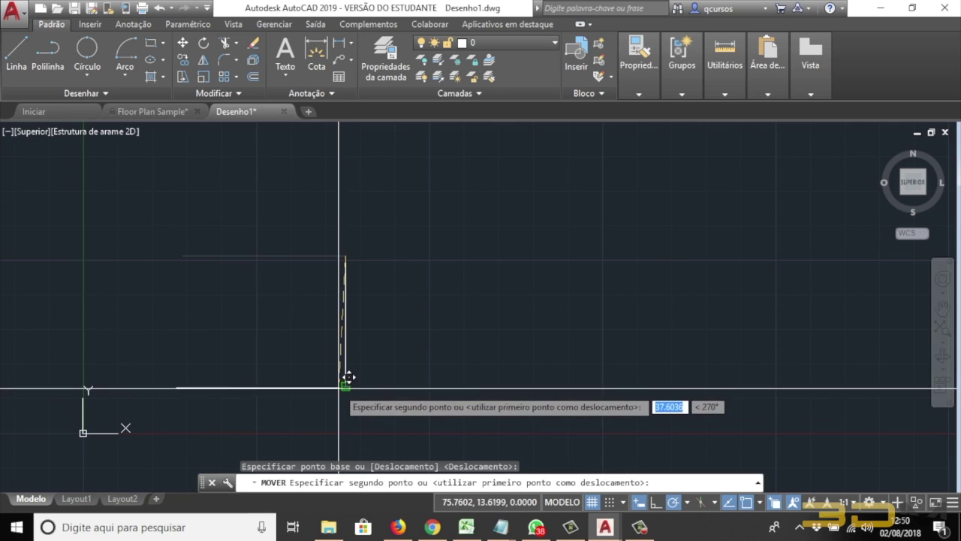
click(346, 387)
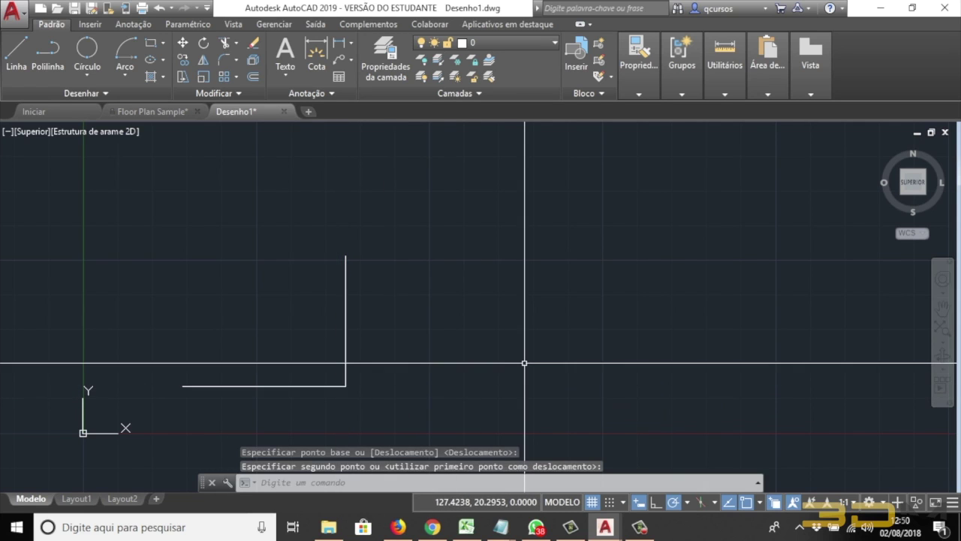
scroll(524, 363, down, 4)
scroll(526, 361, down, 2)
scroll(564, 350, up, 3)
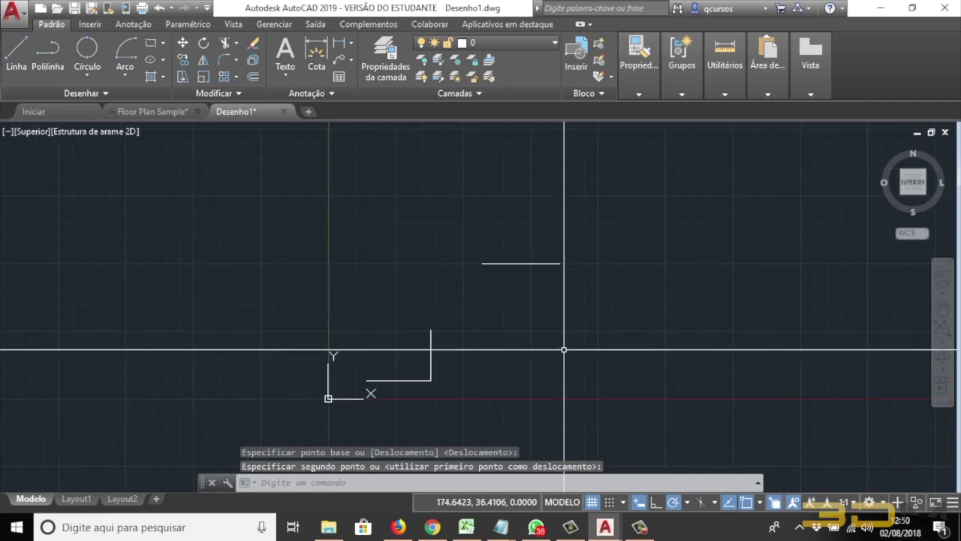
scroll(458, 375, up, 2)
- Move the L-shape so its vertical line's top end snaps to the upper line's left endpoint
drag(392, 323, 401, 350)
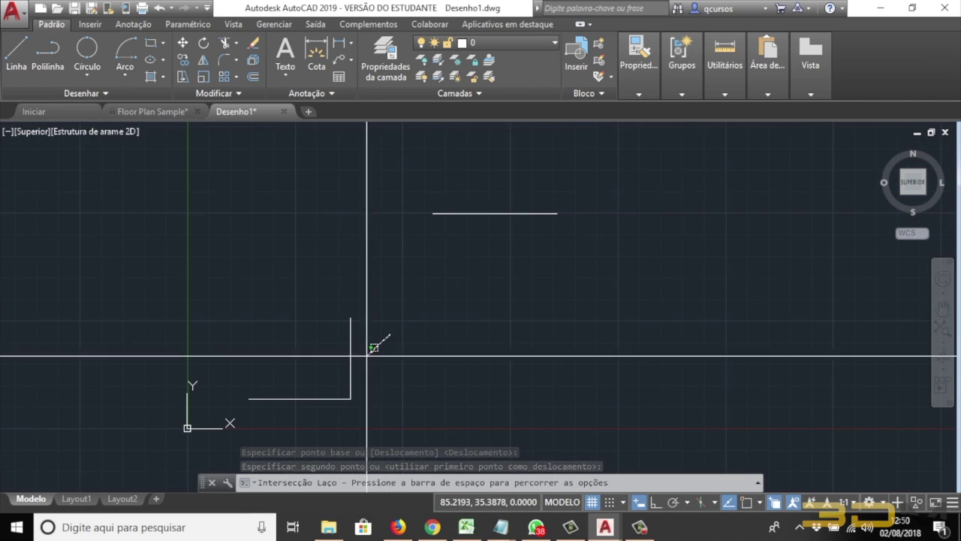
click(337, 402)
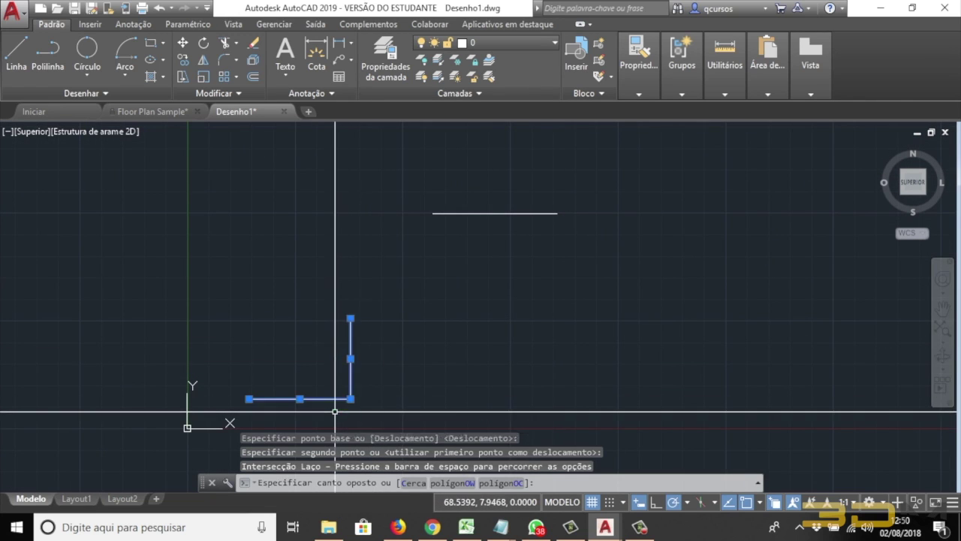
click(183, 43)
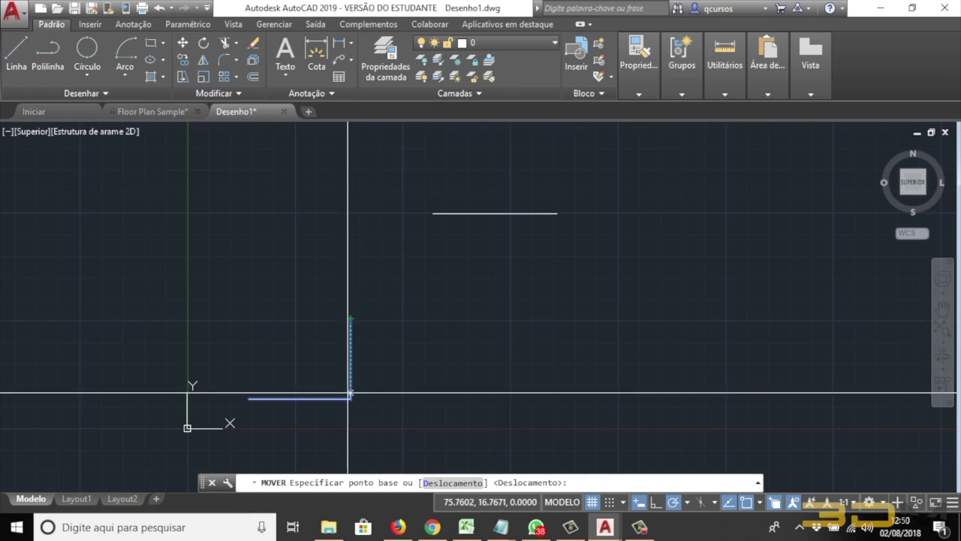
click(350, 318)
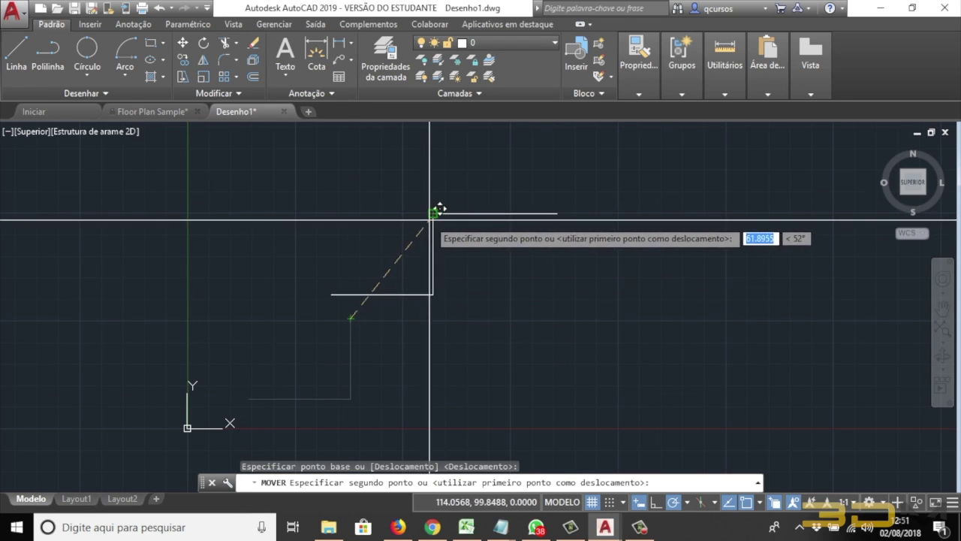
click(433, 213)
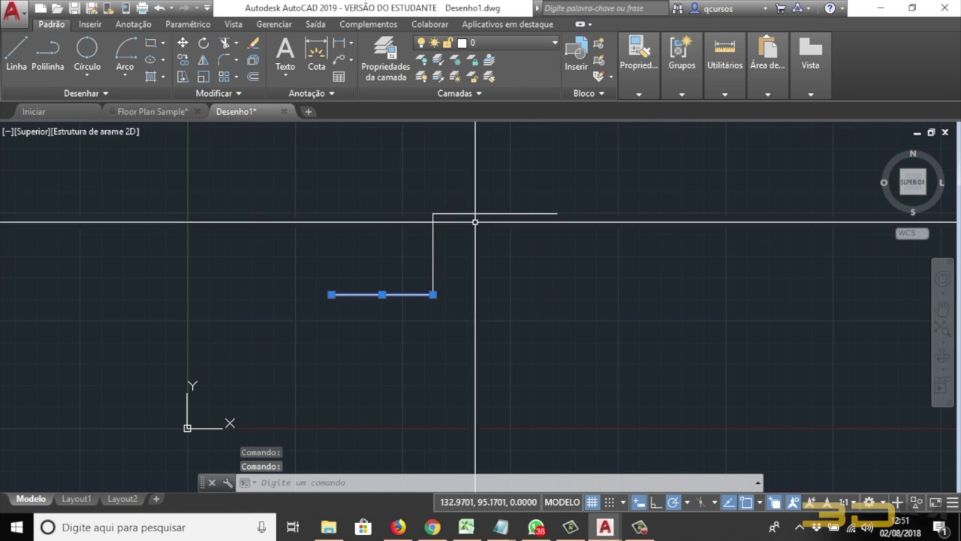
- Start rotating the step lines about the lower corner, cancel, and show the polar angle increments
click(433, 229)
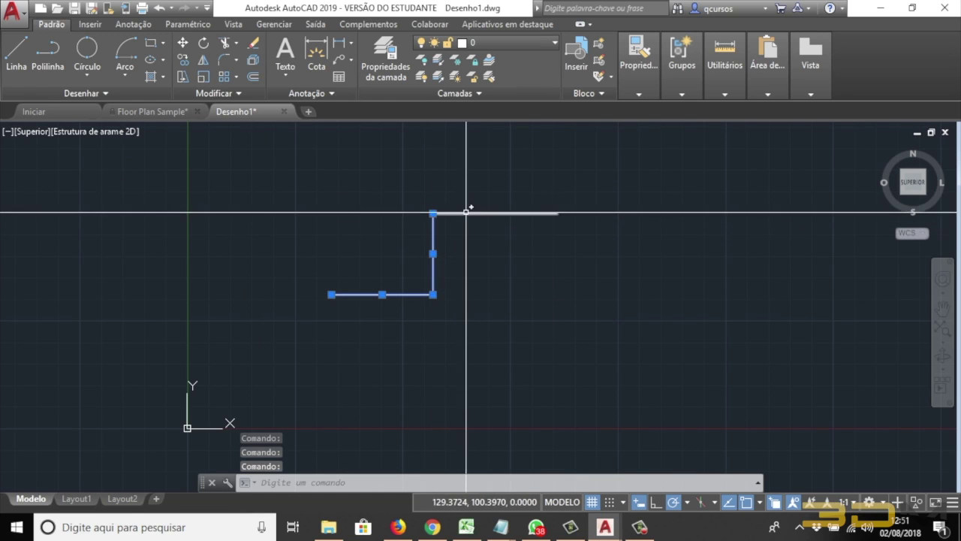
click(467, 214)
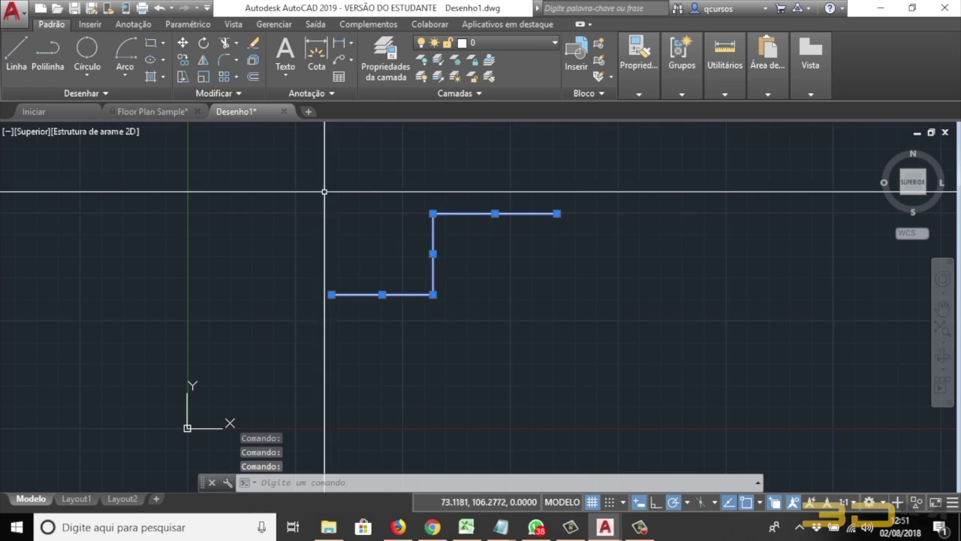
click(206, 45)
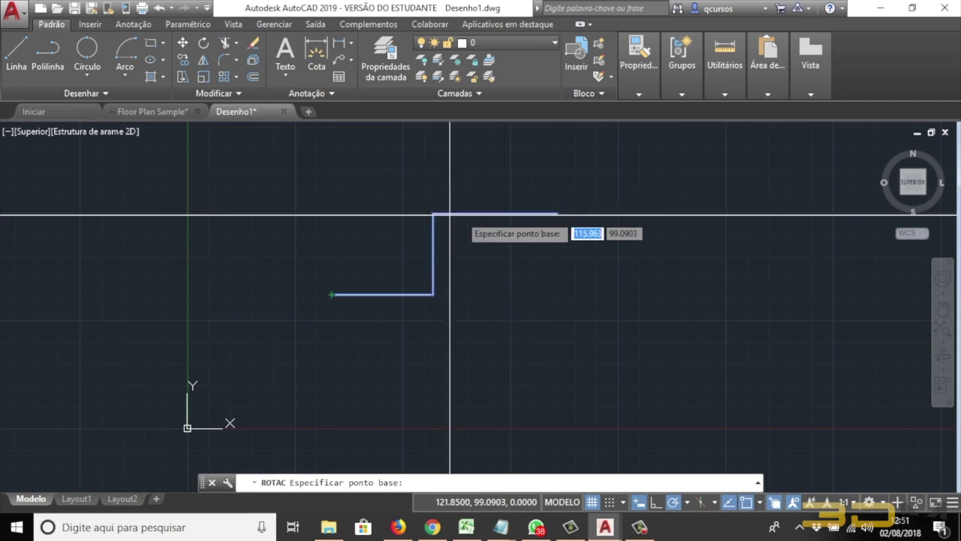
click(433, 294)
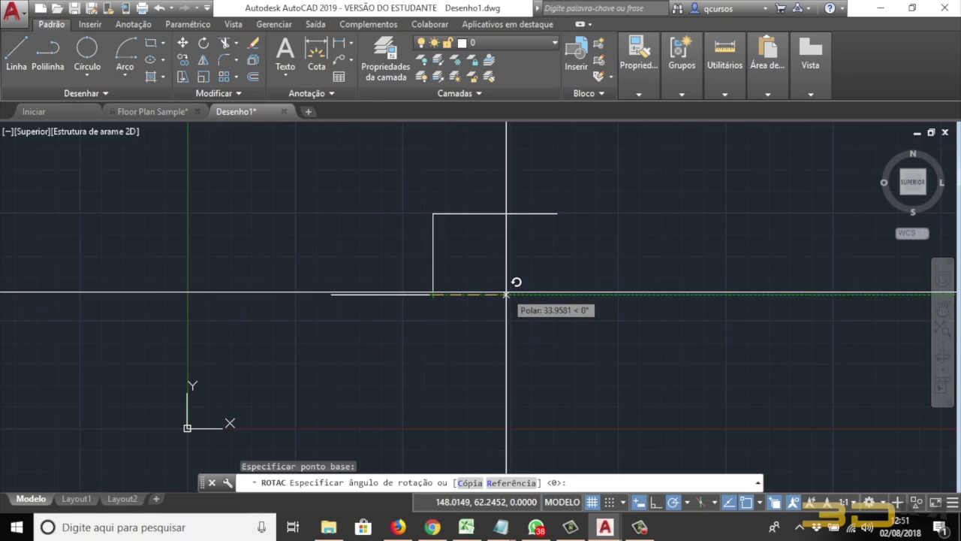
key(Escape)
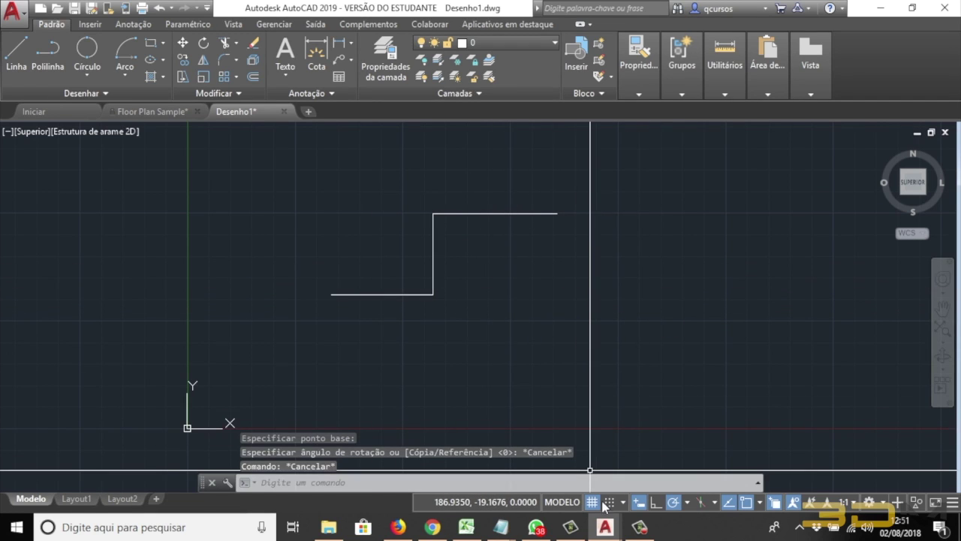
click(686, 502)
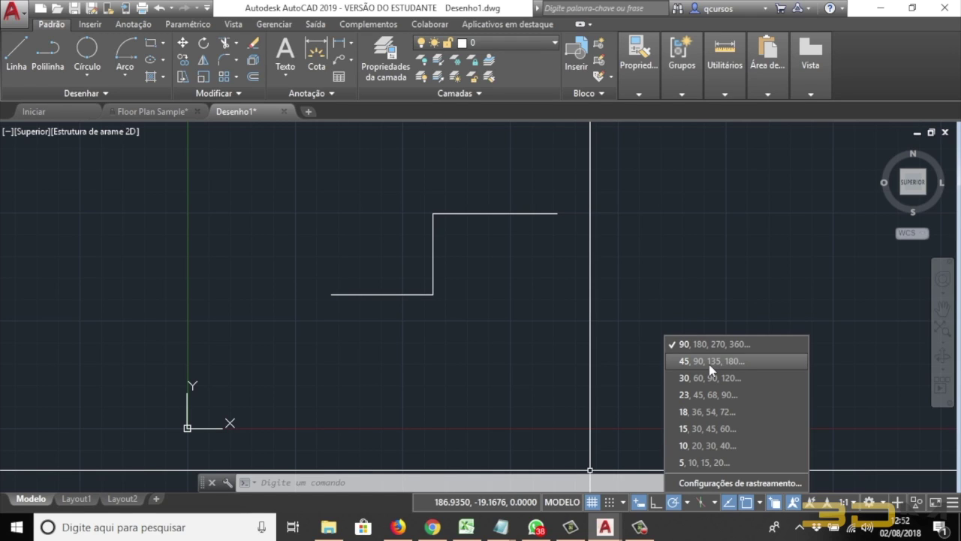
- Close the polar angle list and begin a selection window over the step shape
click(709, 362)
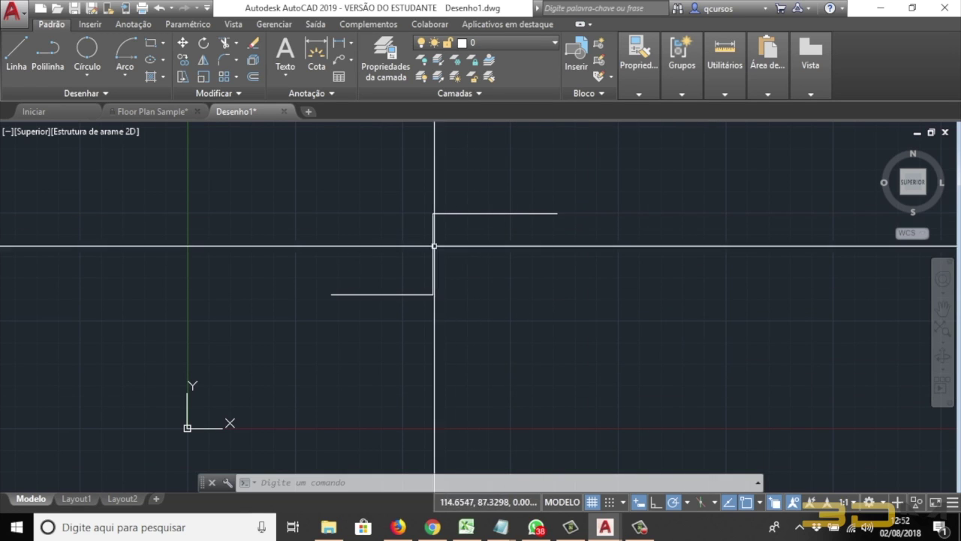
click(587, 187)
- Rotate the three selected step lines by 90 degrees around the lower corner point
click(310, 322)
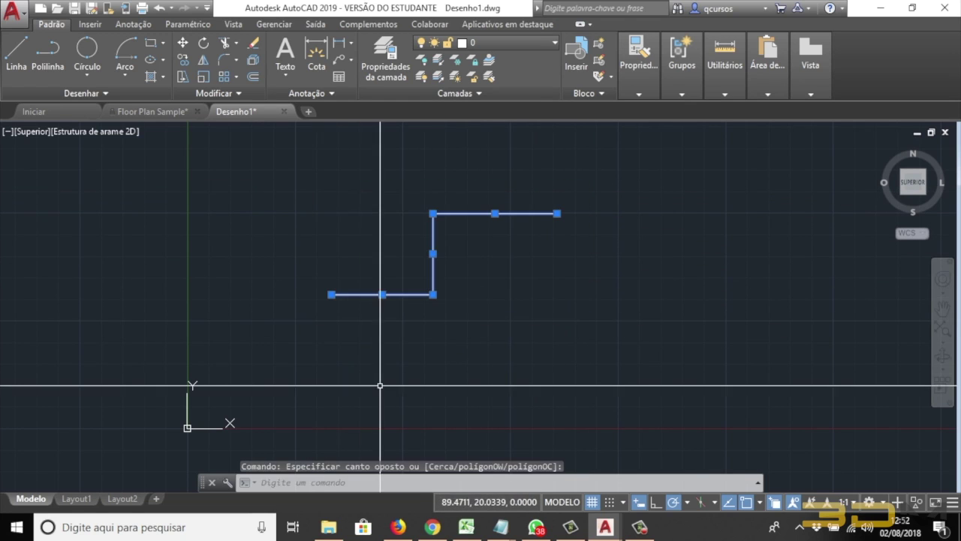
click(206, 43)
click(433, 294)
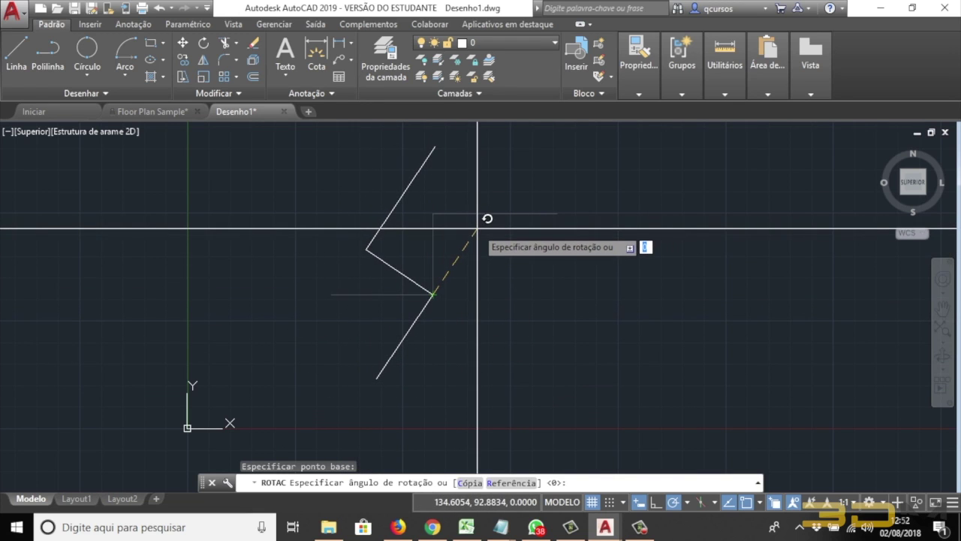
text(90)
key(Return)
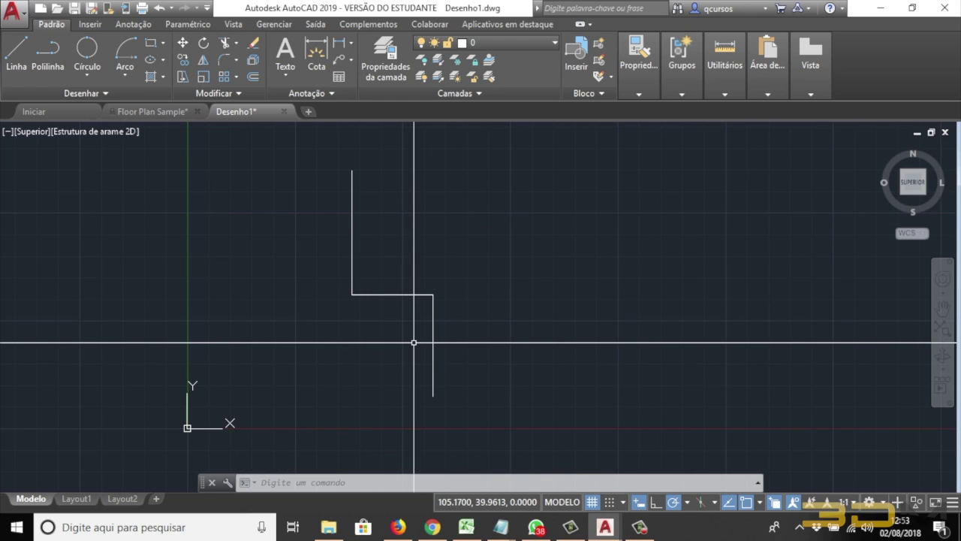
- Zoom out, briefly view the Trim/Extend choices, then window-select the rotated step lines
scroll(437, 295, down, 2)
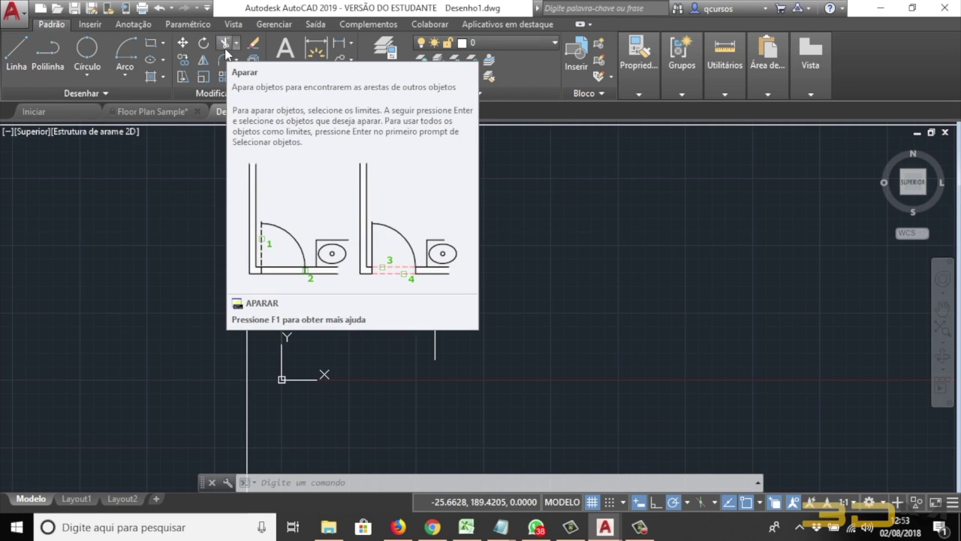
click(237, 46)
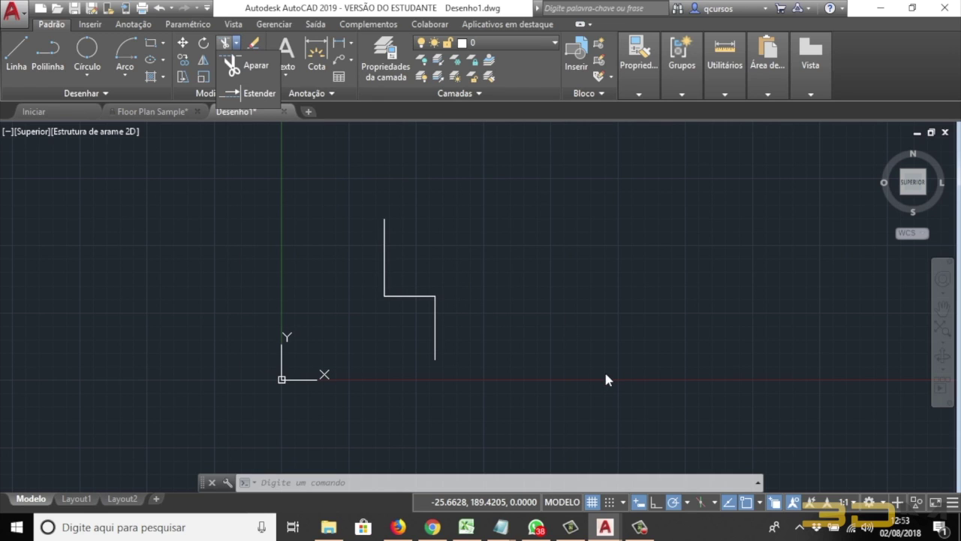
click(482, 224)
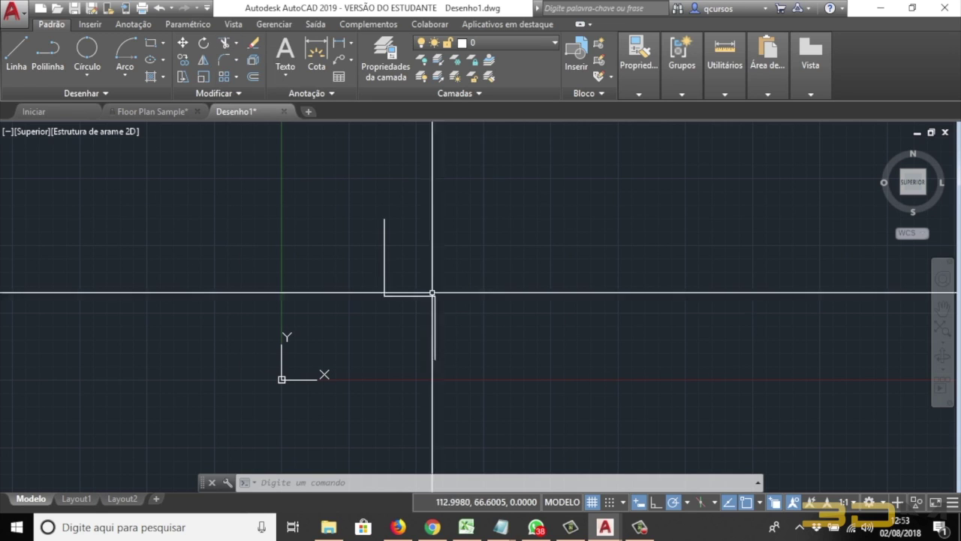
click(501, 202)
click(364, 367)
- Delete the selected step shape and draw a new short horizontal line
key(Delete)
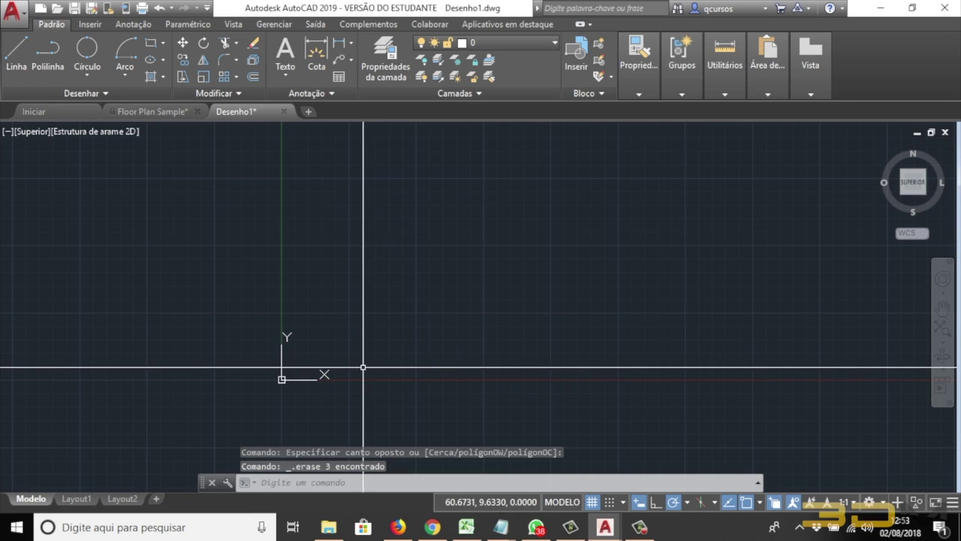
click(13, 61)
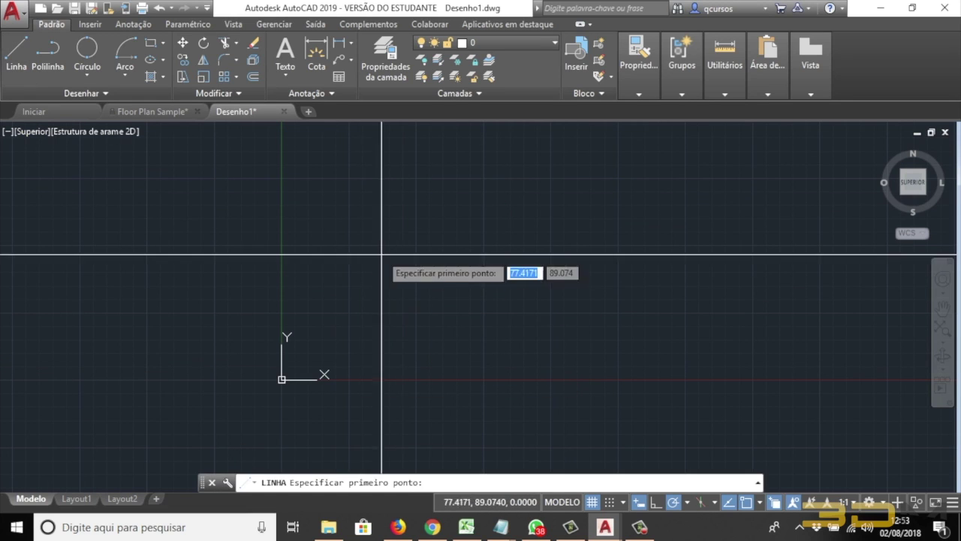
click(349, 244)
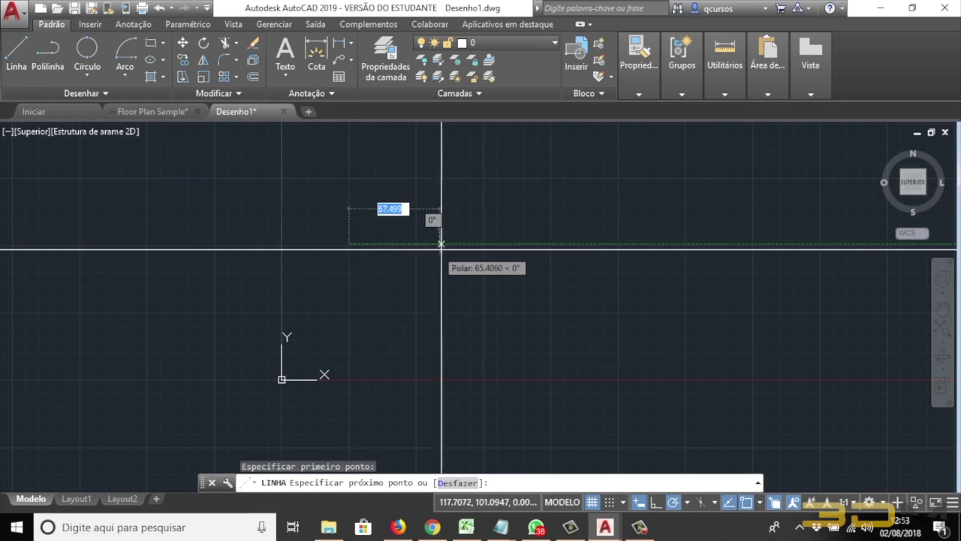
click(486, 245)
key(Escape)
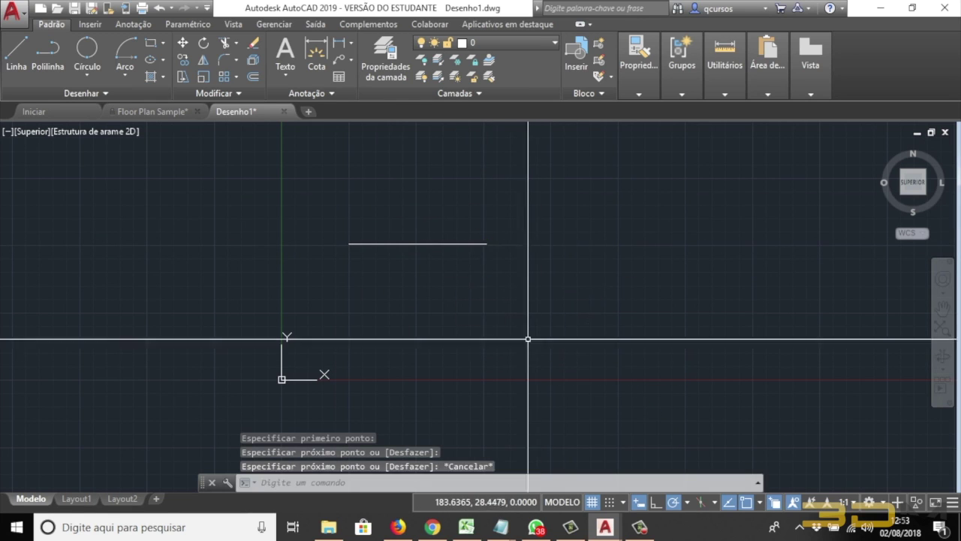
- Draw the vertical line crossing it, plus a separate horizontal line to the right
click(446, 199)
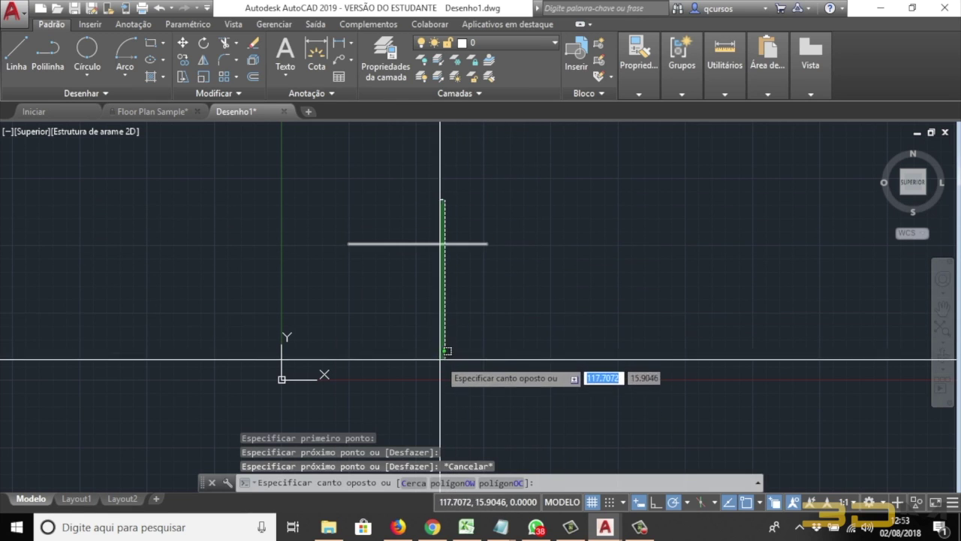
key(Escape)
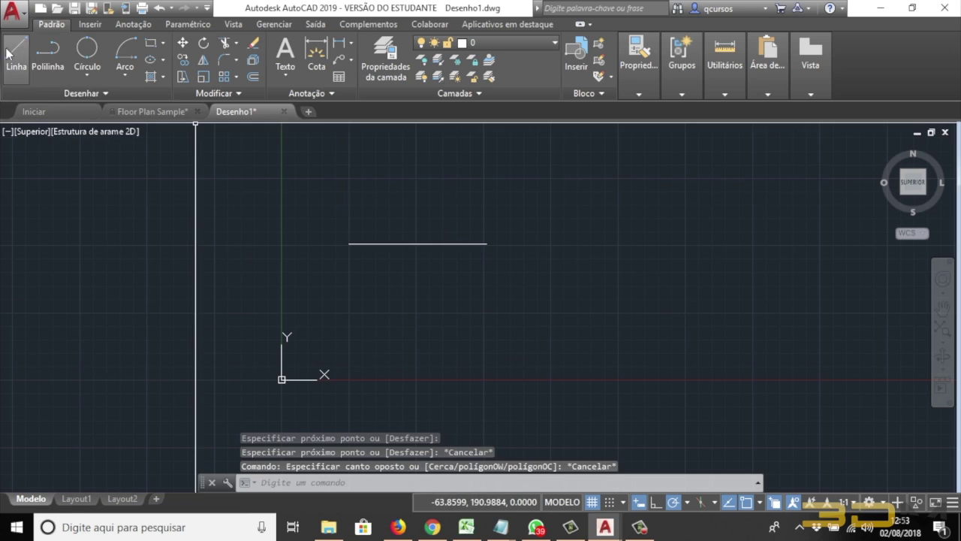
click(17, 52)
click(441, 345)
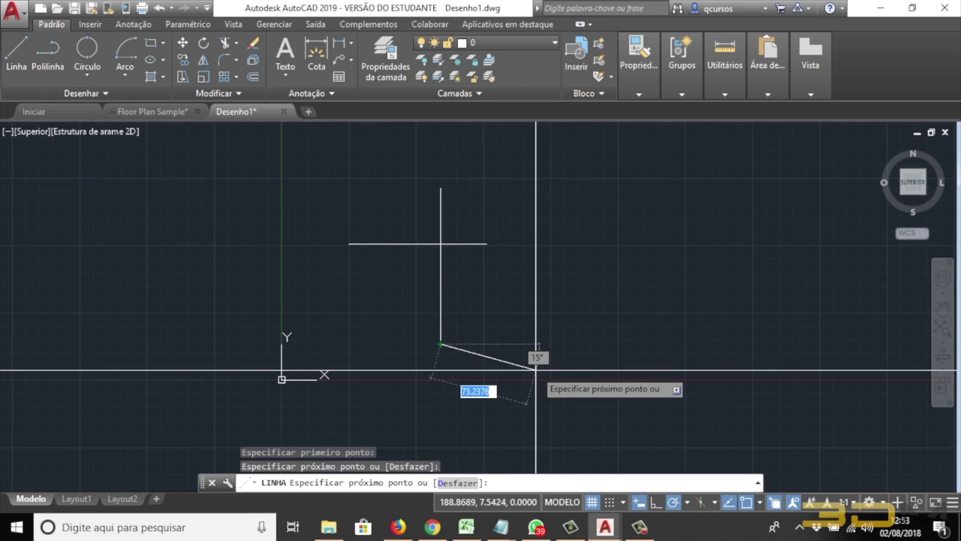
key(Escape)
key(Return)
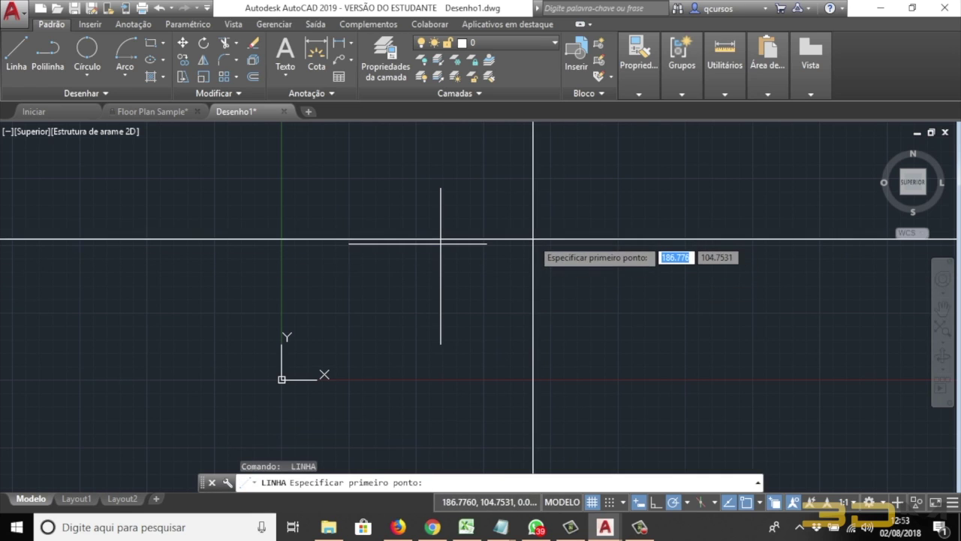
click(532, 243)
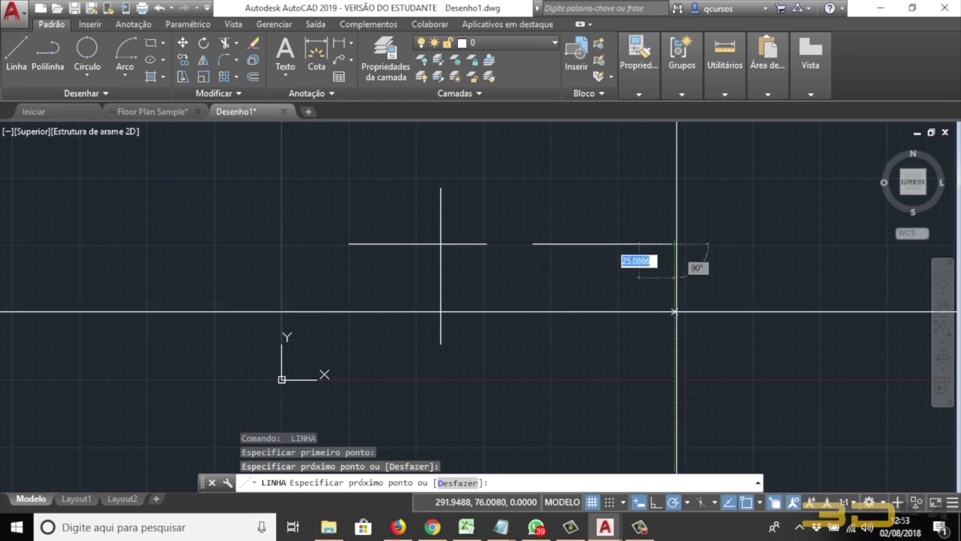
click(676, 331)
key(Escape)
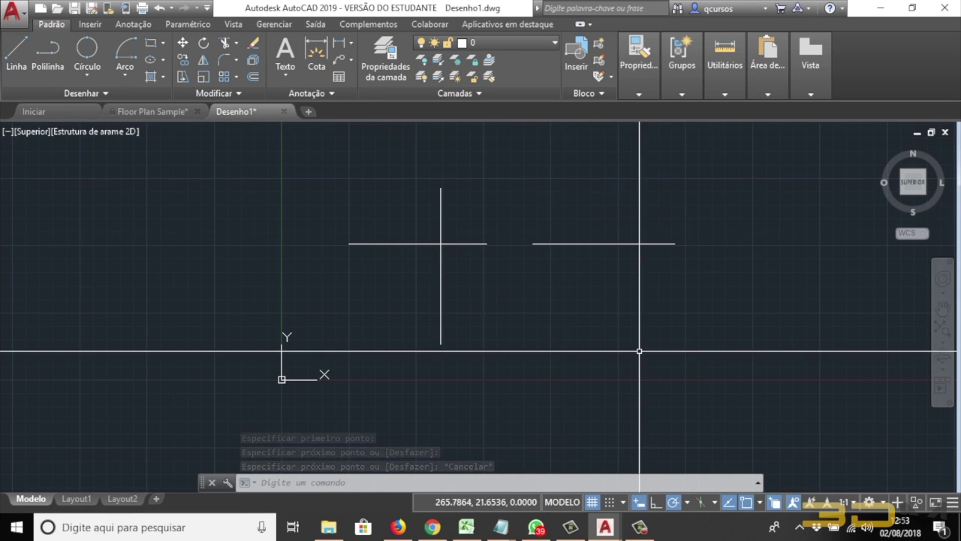
- Trim with both cross lines as cutting edges, cutting off the right arm and top stub
click(234, 45)
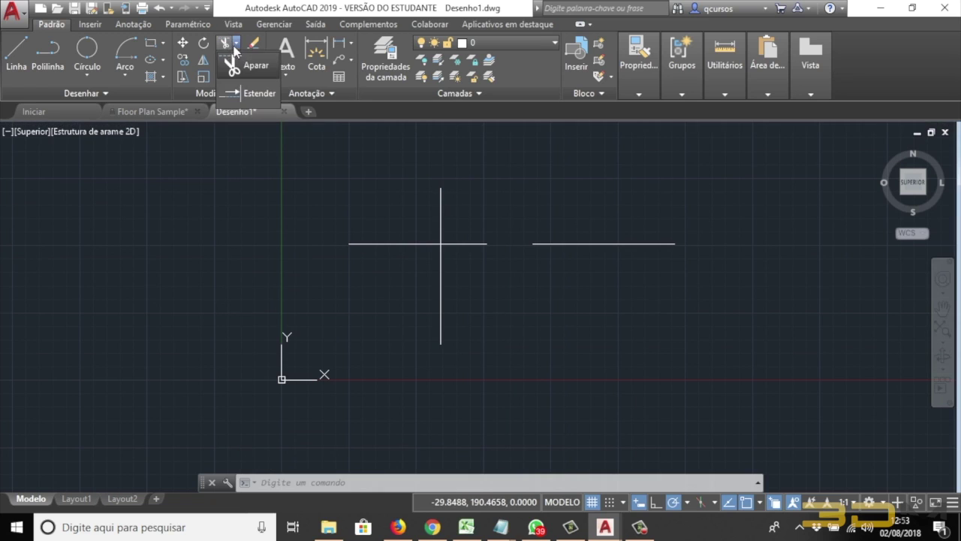
click(255, 66)
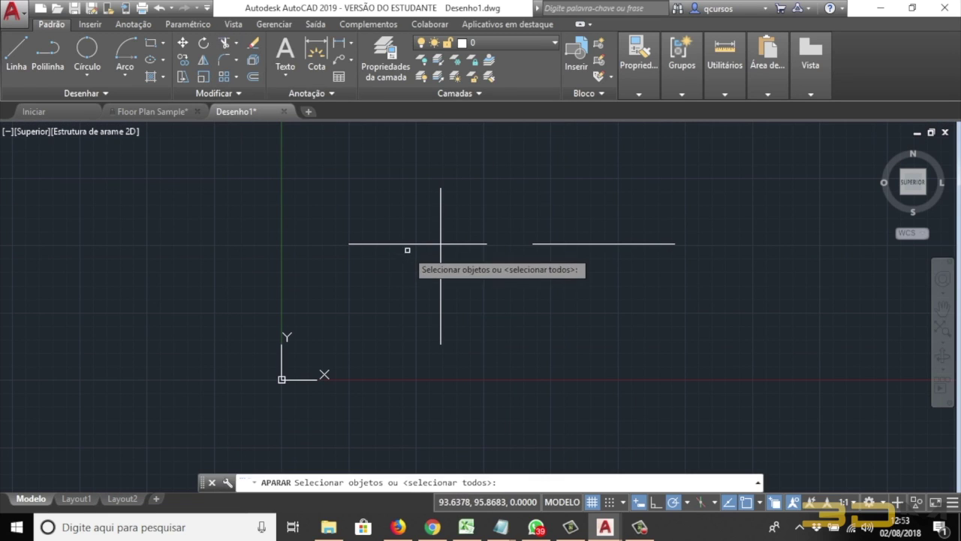
click(406, 243)
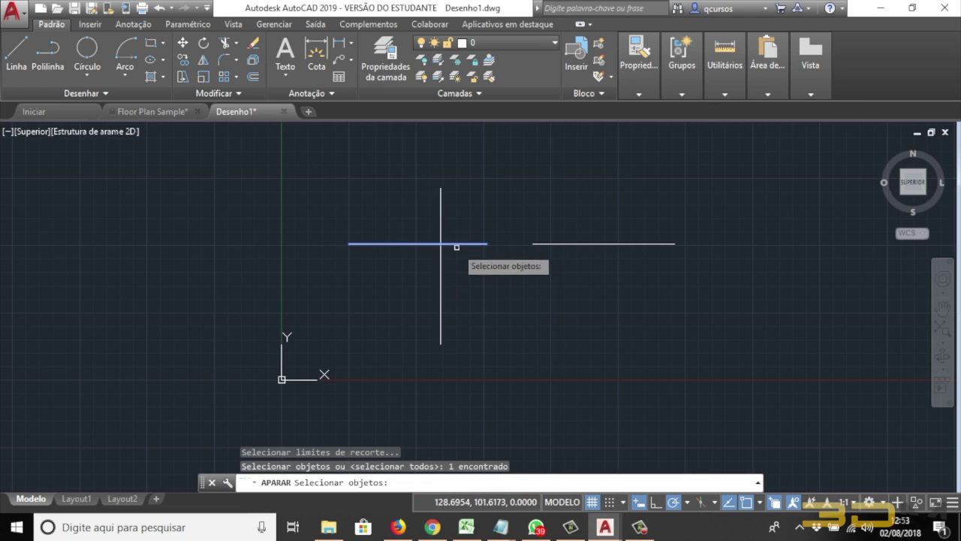
click(440, 264)
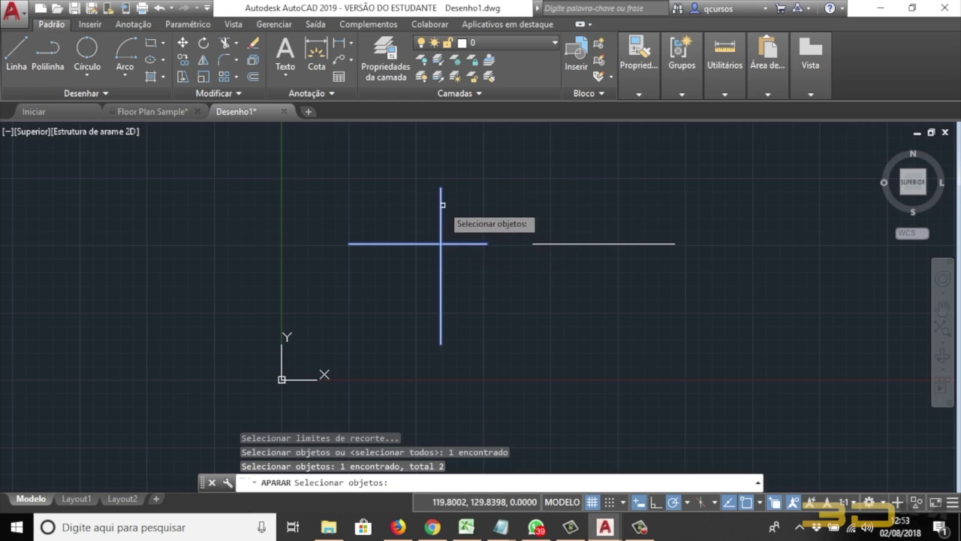
click(456, 244)
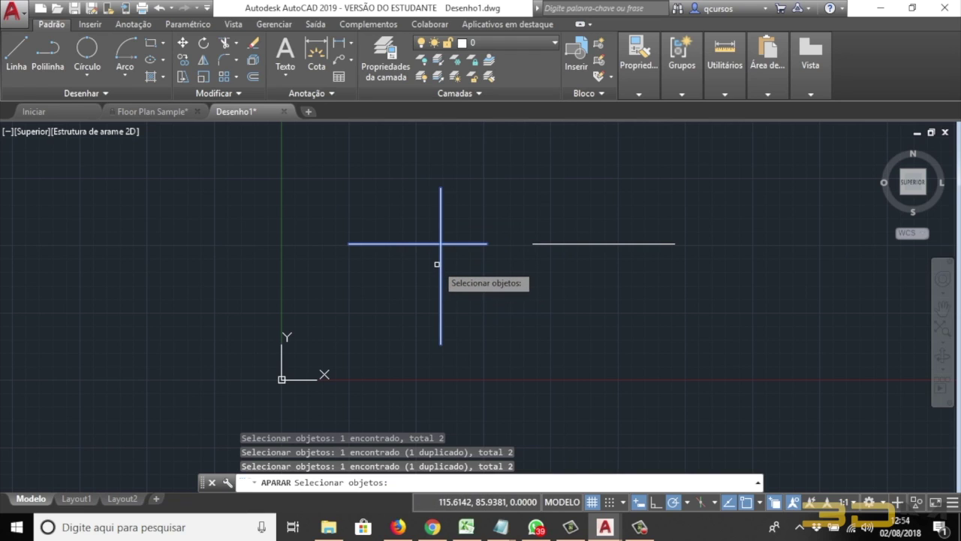
key(Return)
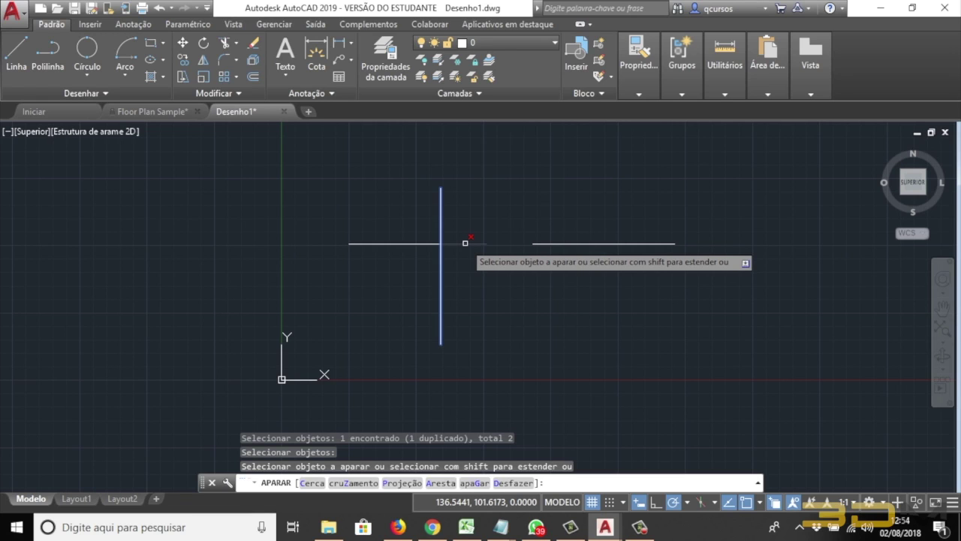
click(465, 242)
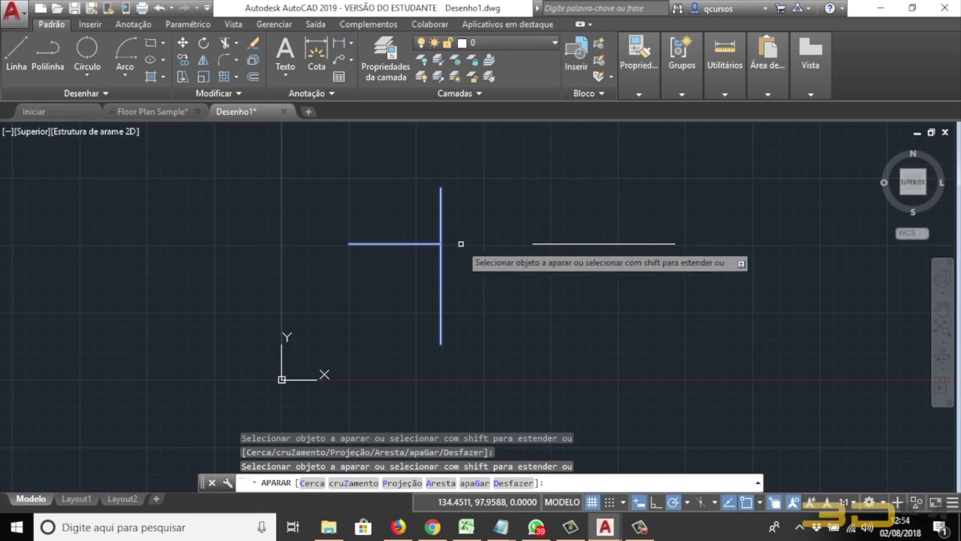
click(441, 208)
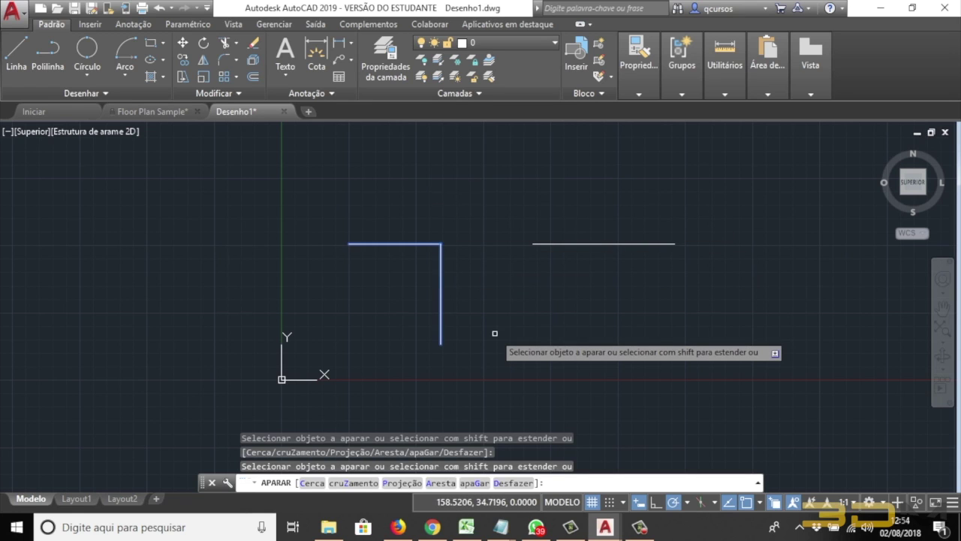
key(Escape)
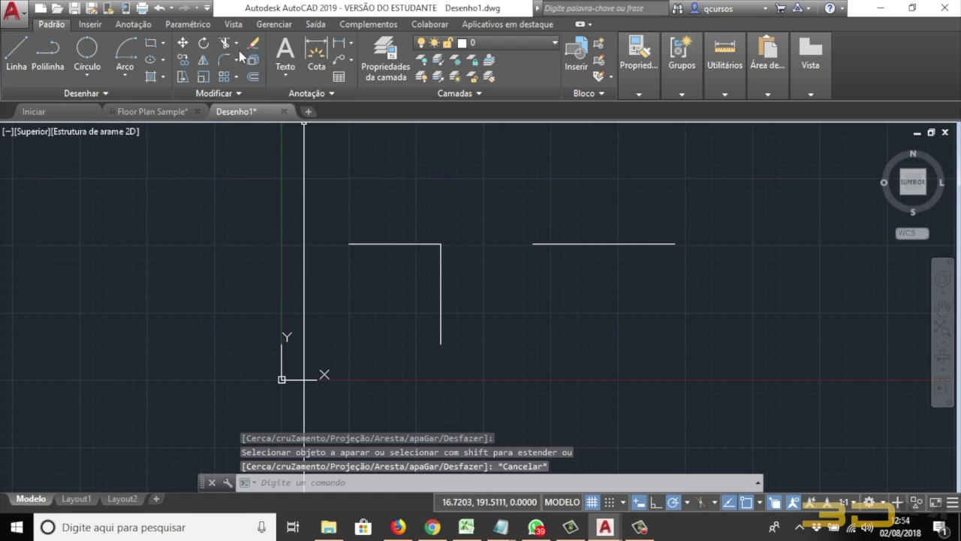
click(236, 44)
click(258, 93)
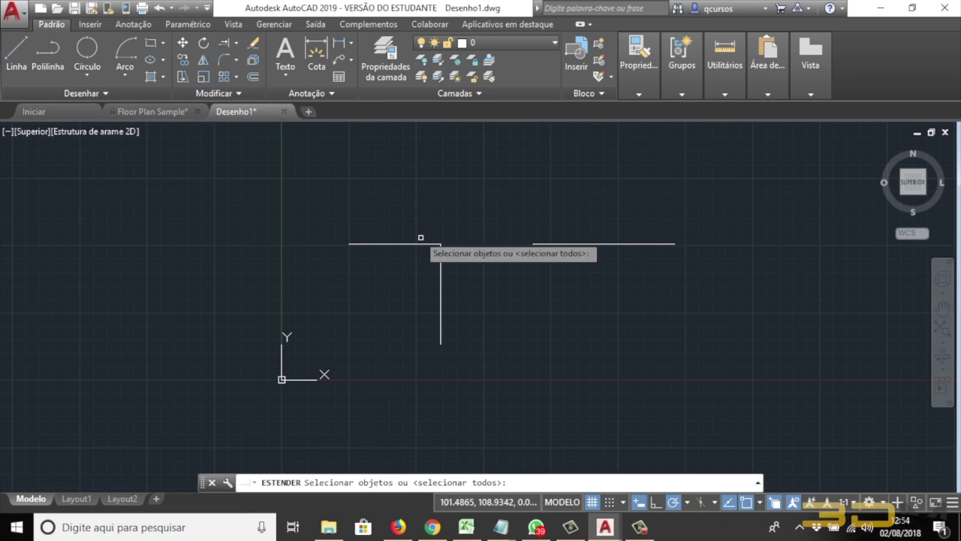
click(419, 244)
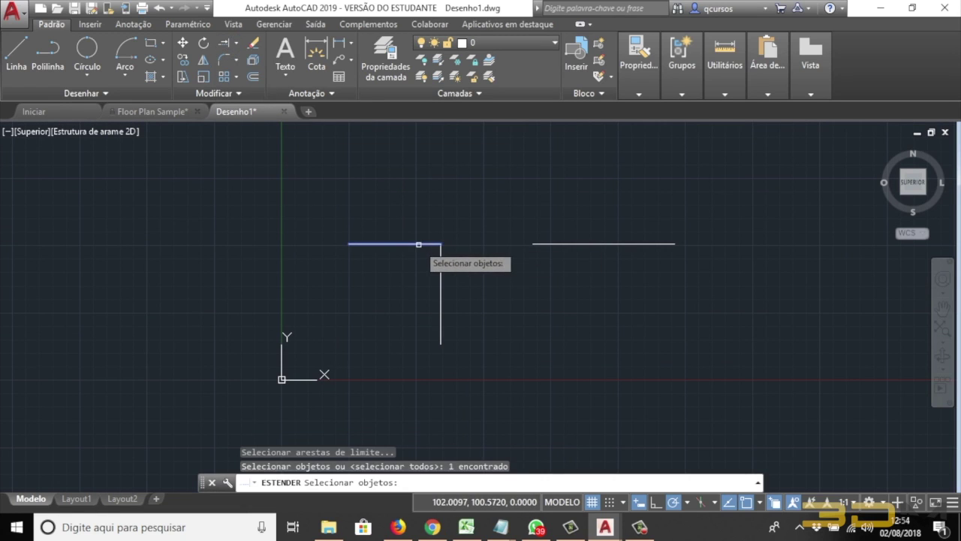
click(557, 243)
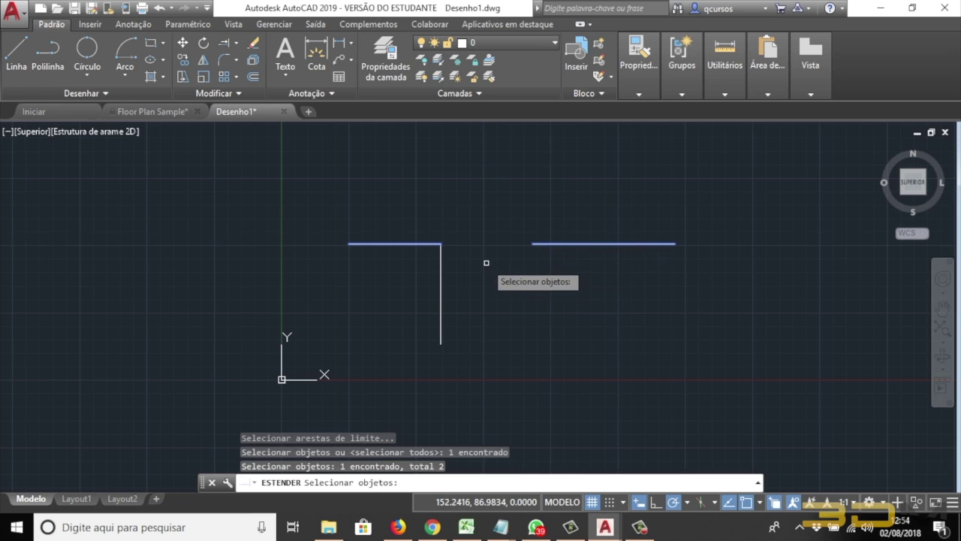
key(Return)
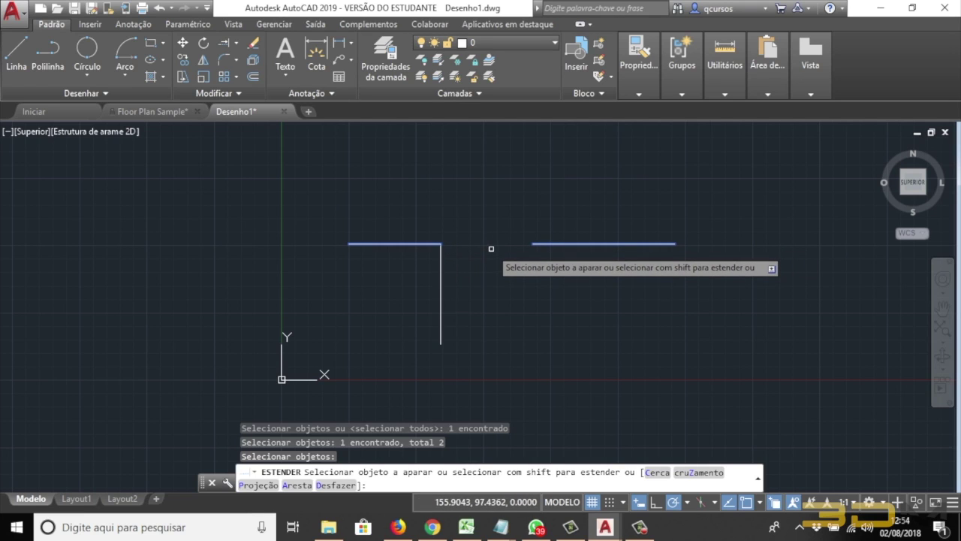
key(Return)
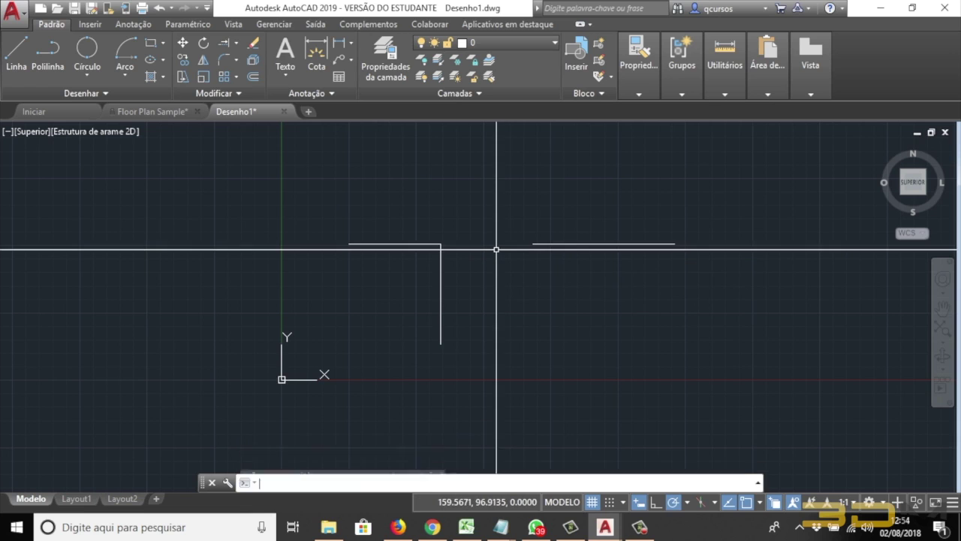